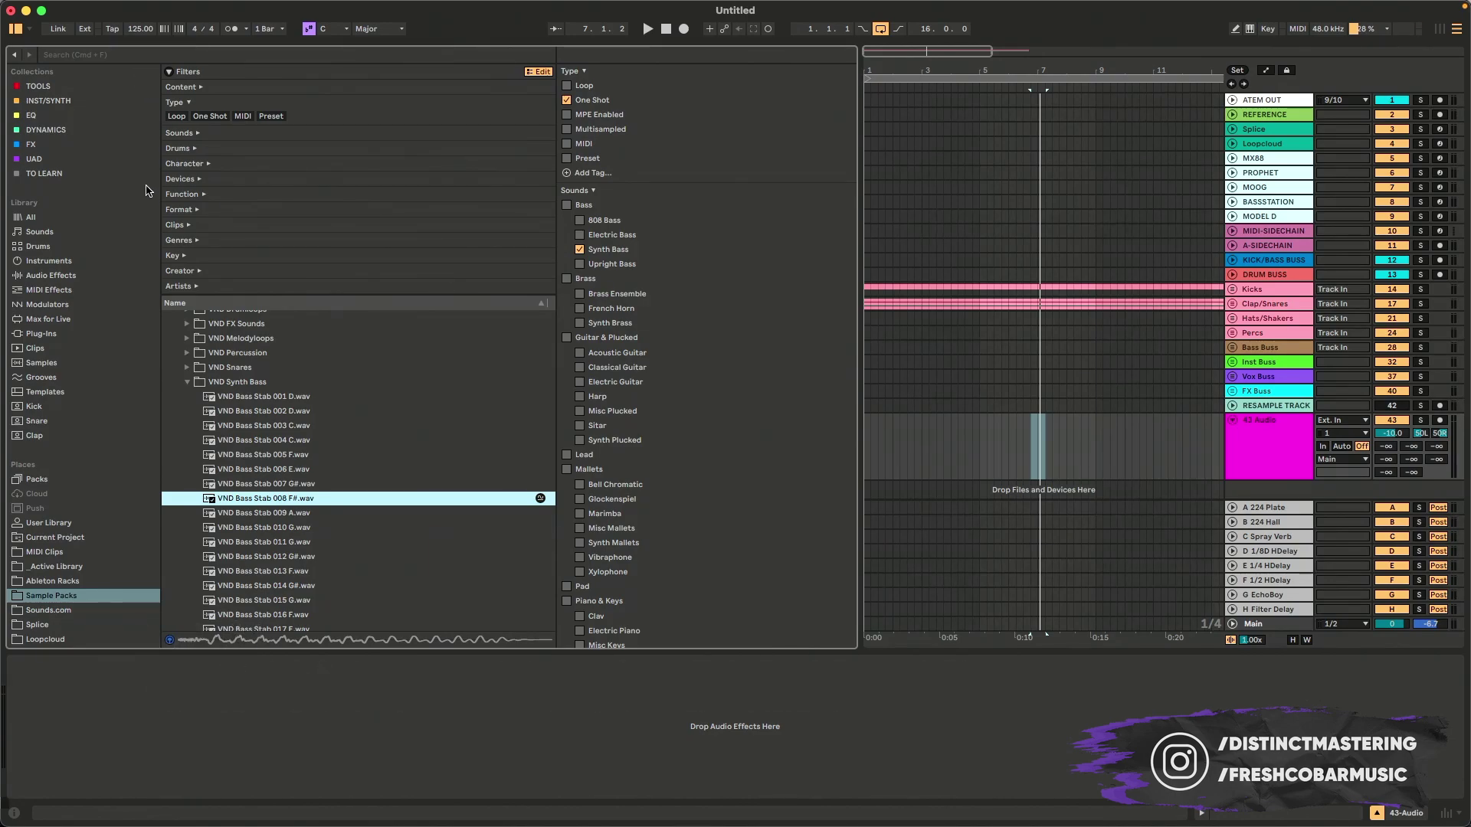
Uncheck Tunings in the Library sidebar's edit mode so it no longer appears
left_click(143, 204)
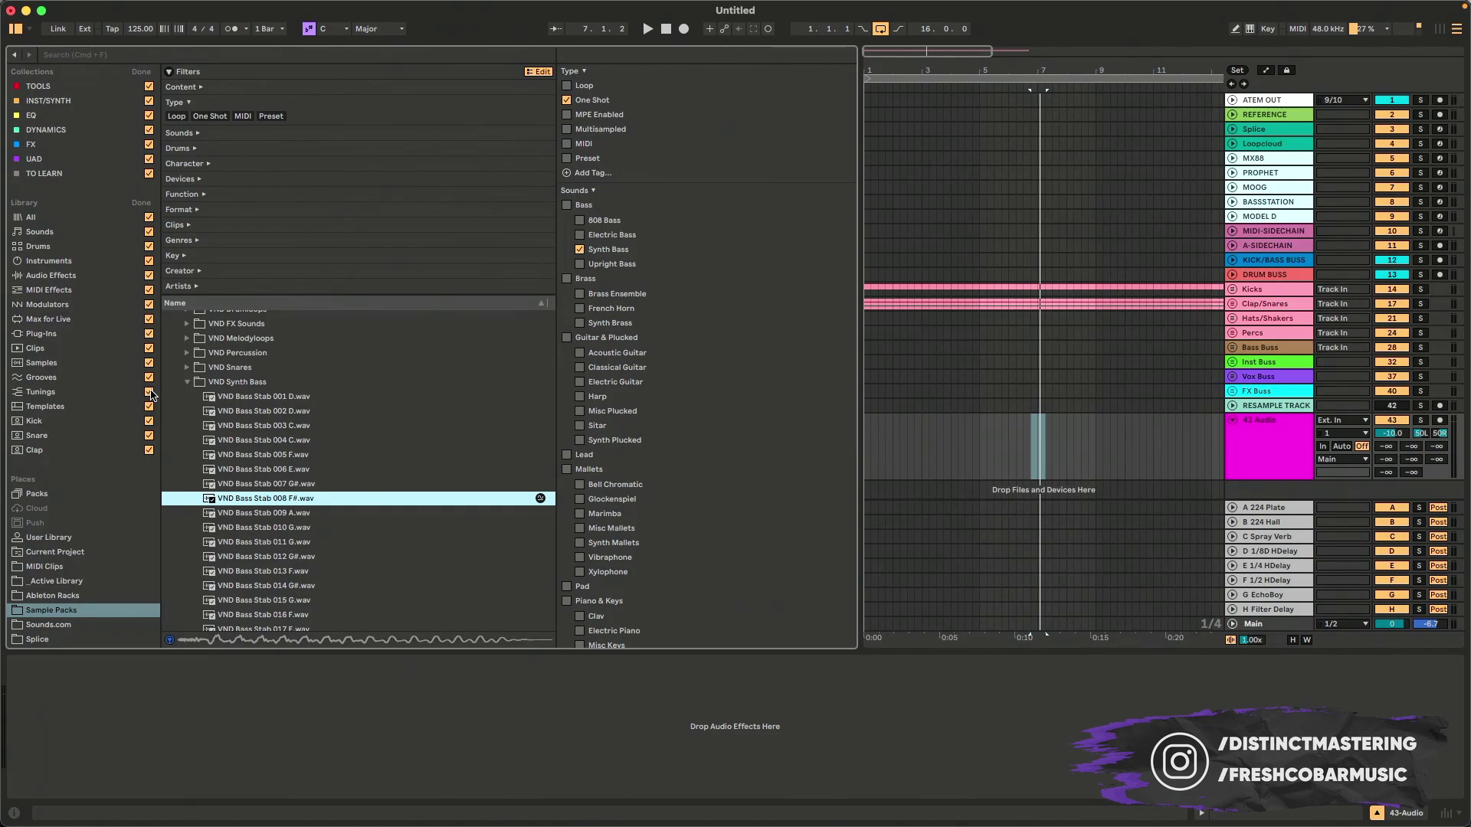
left_click(150, 394)
left_click(140, 73)
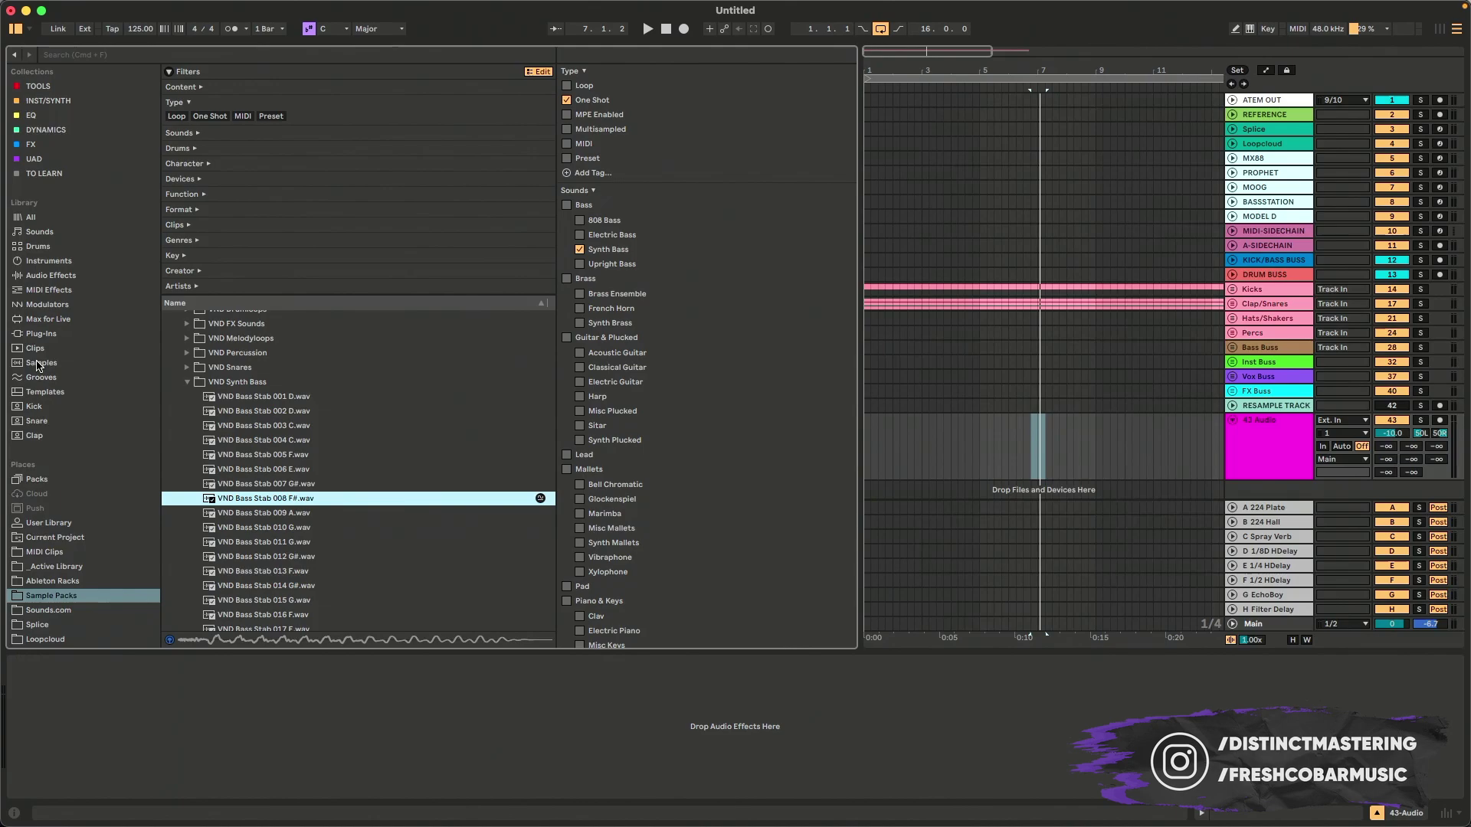
scroll(65, 365, "down", 3)
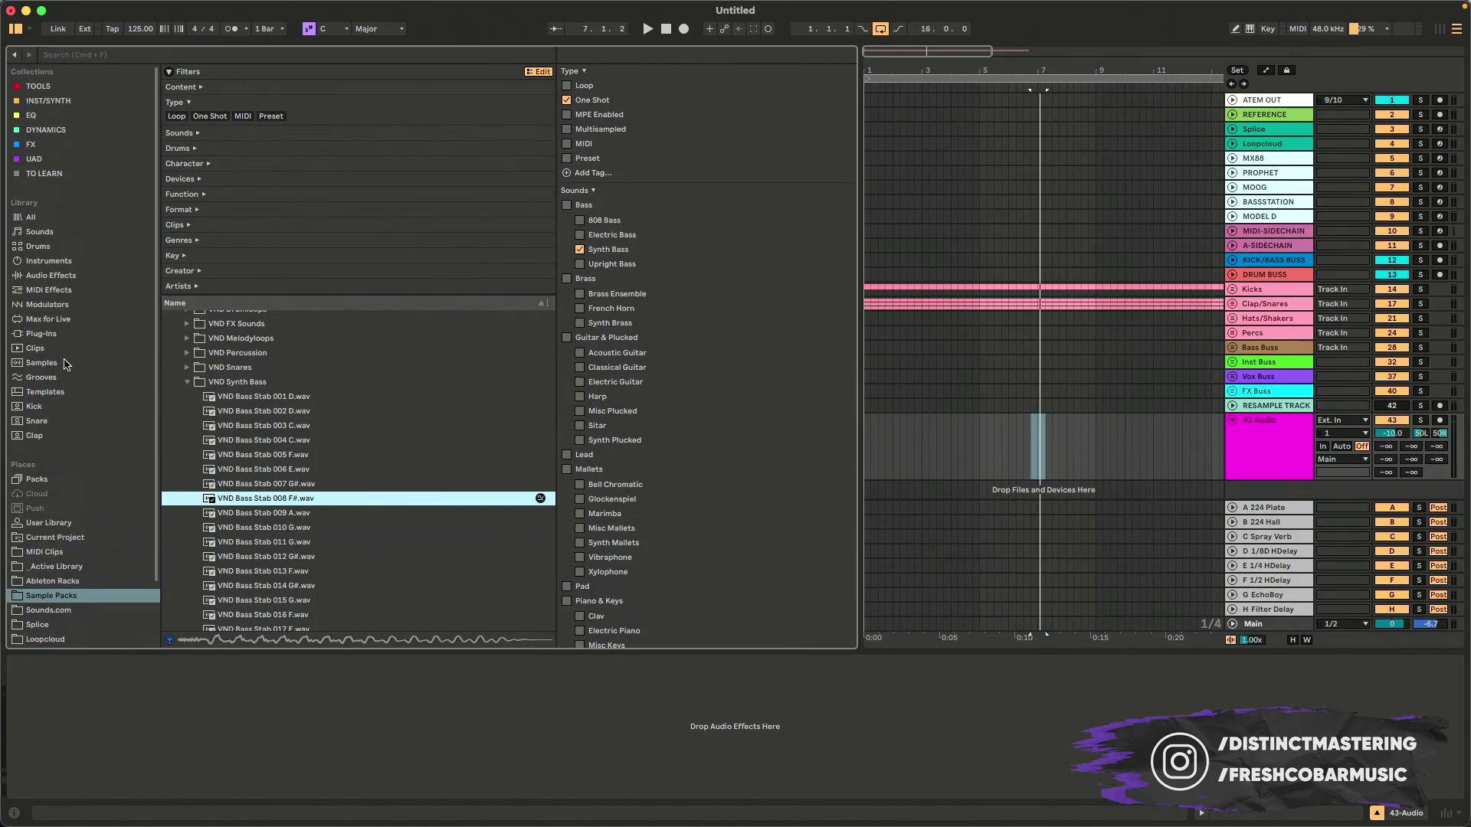
scroll(66, 365, "up", 3)
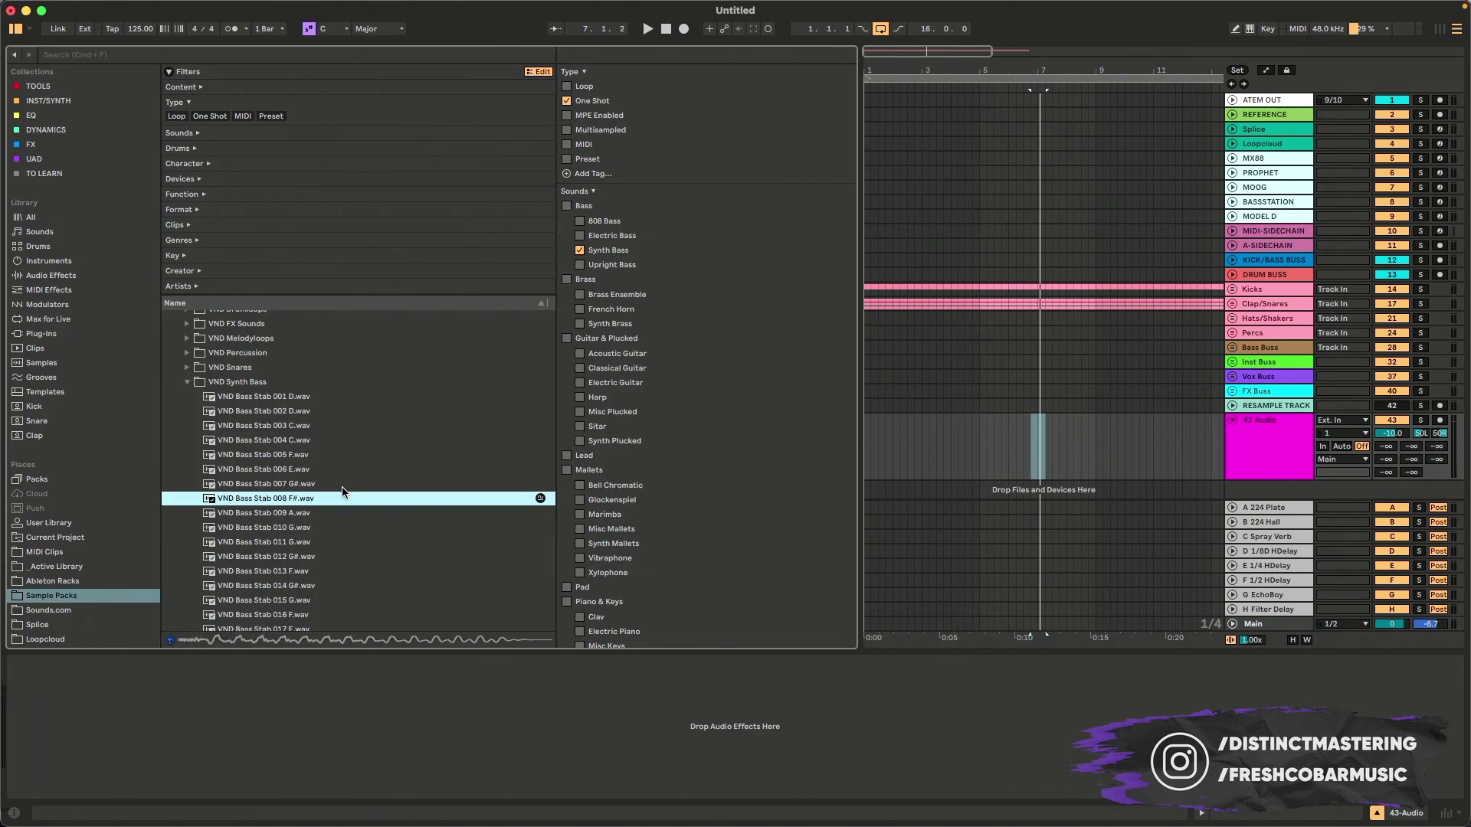
Preview the next bass stab sample and start a new tag below Vinyl in Sounds
key("Down")
key("Down")
key("Down")
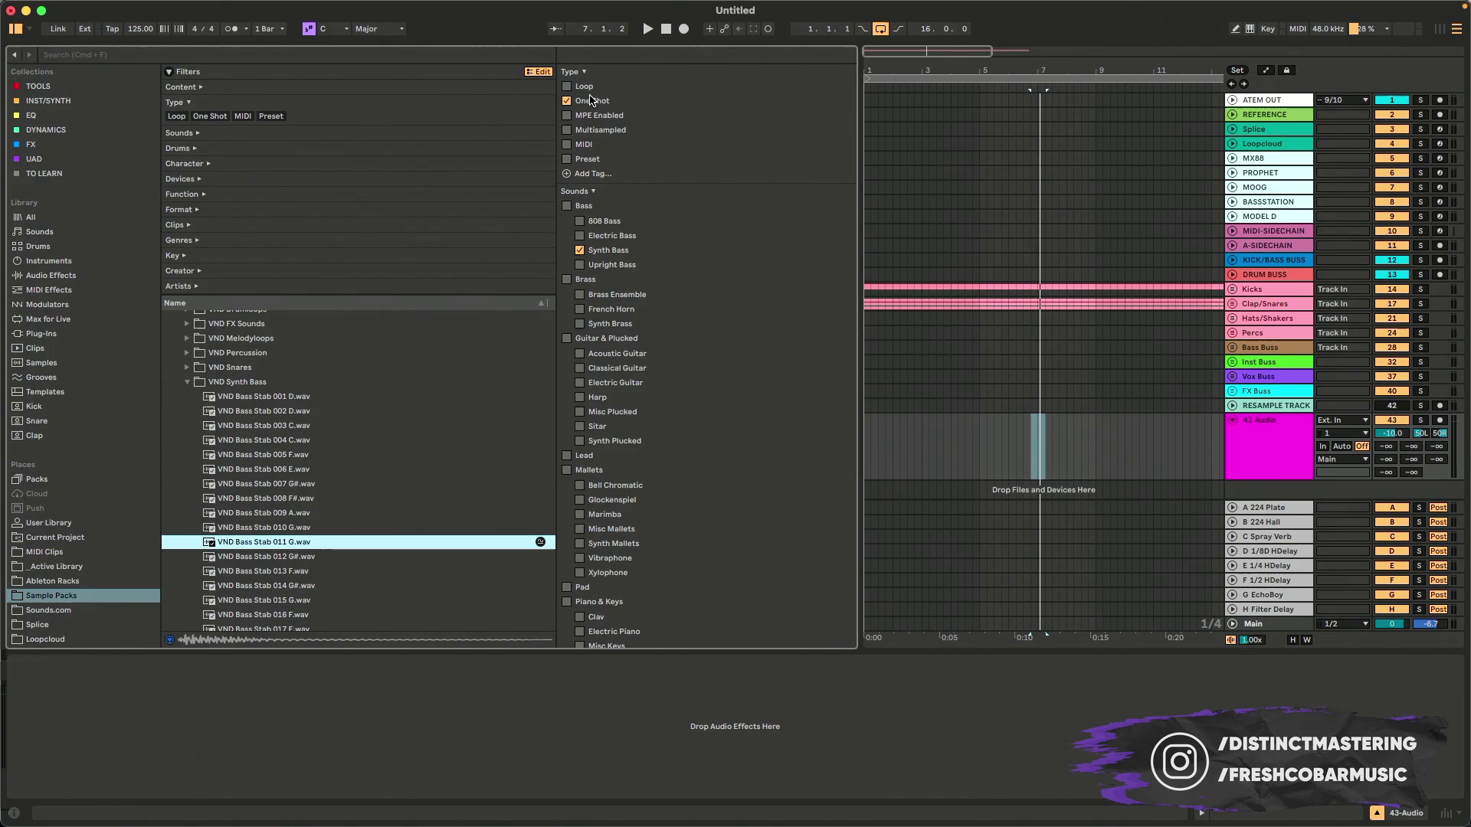
scroll(609, 266, "down", 10)
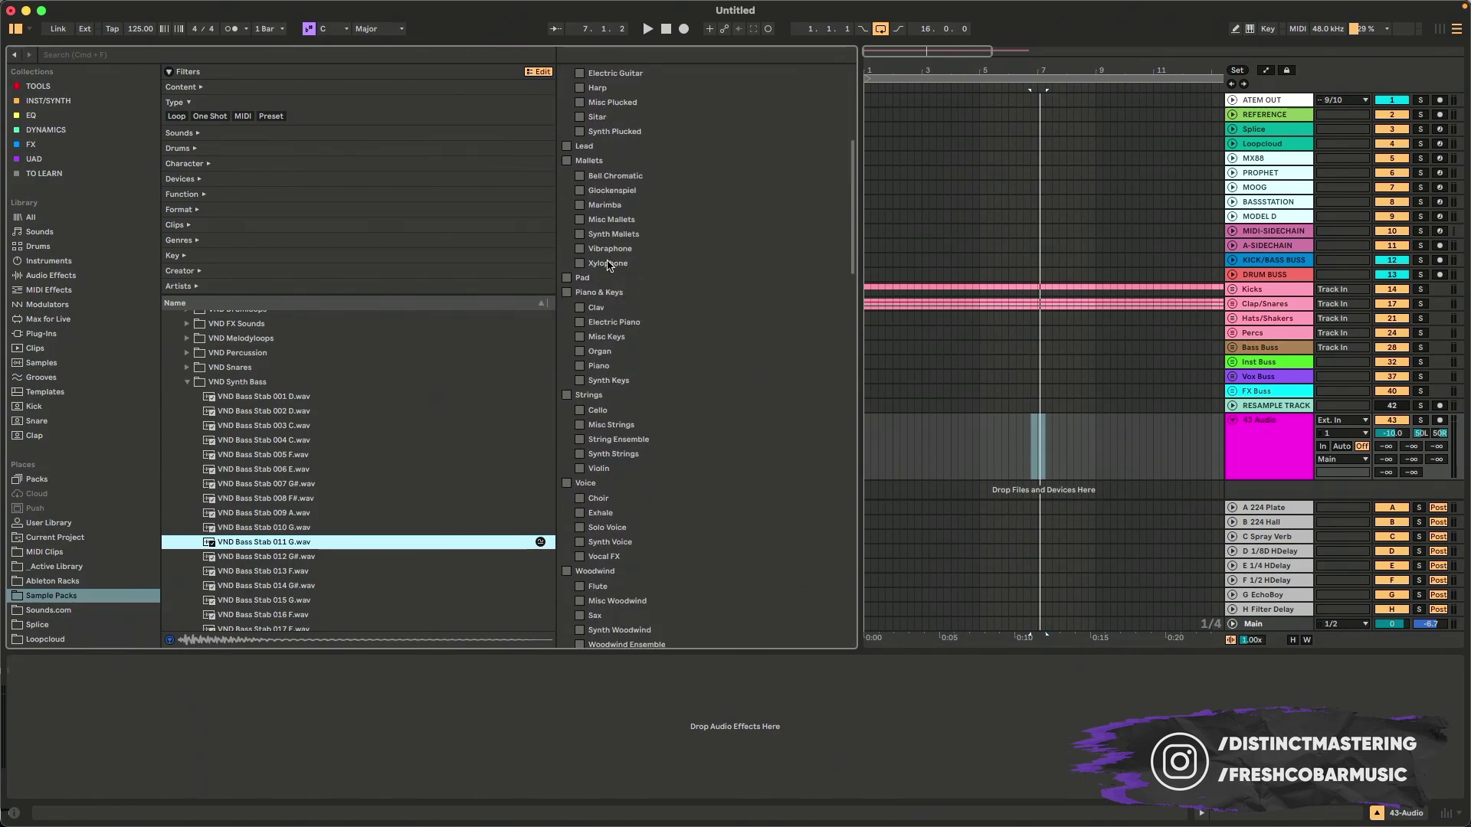
scroll(609, 266, "down", 5)
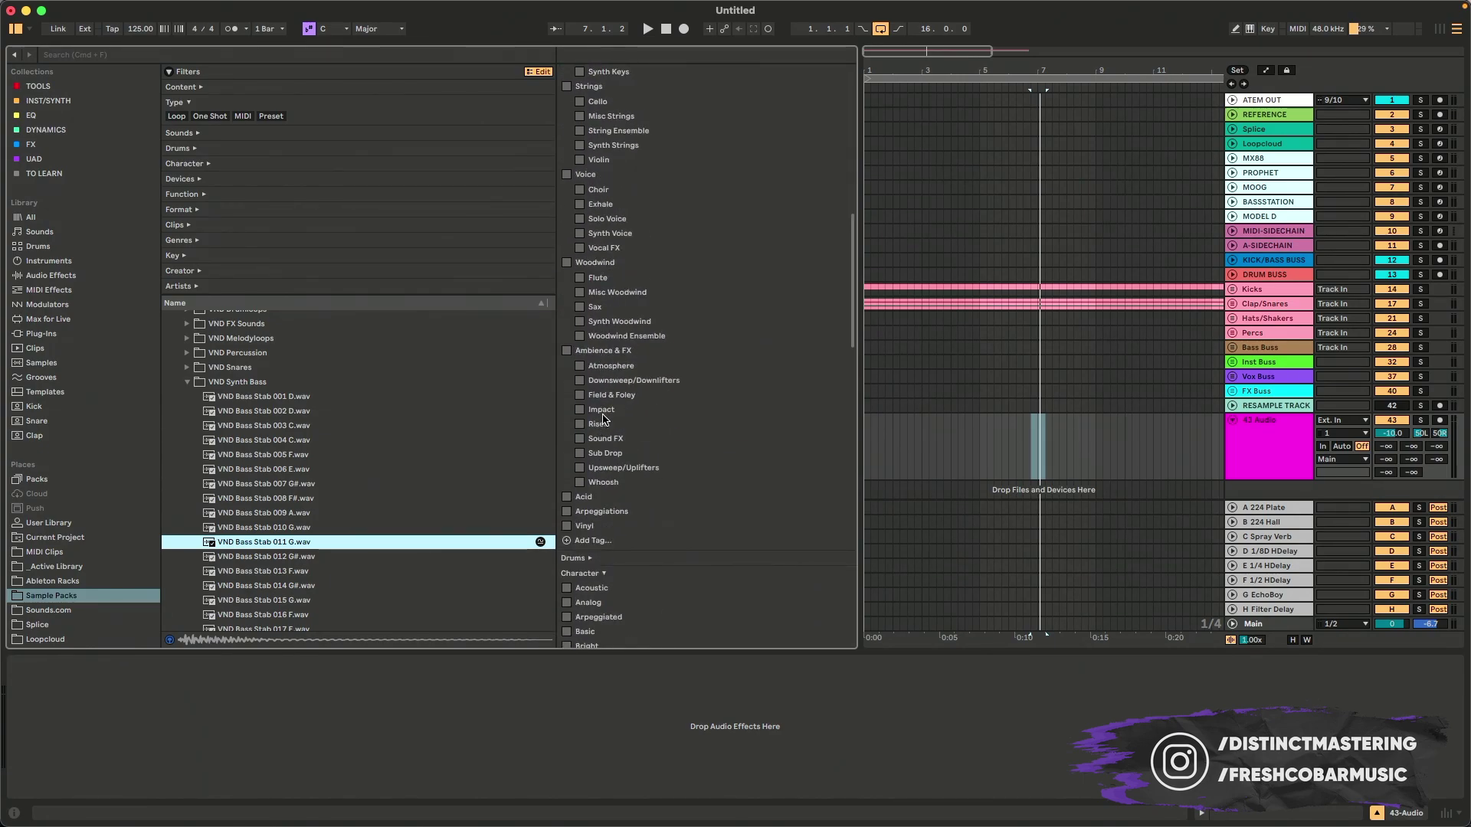
left_click(582, 541)
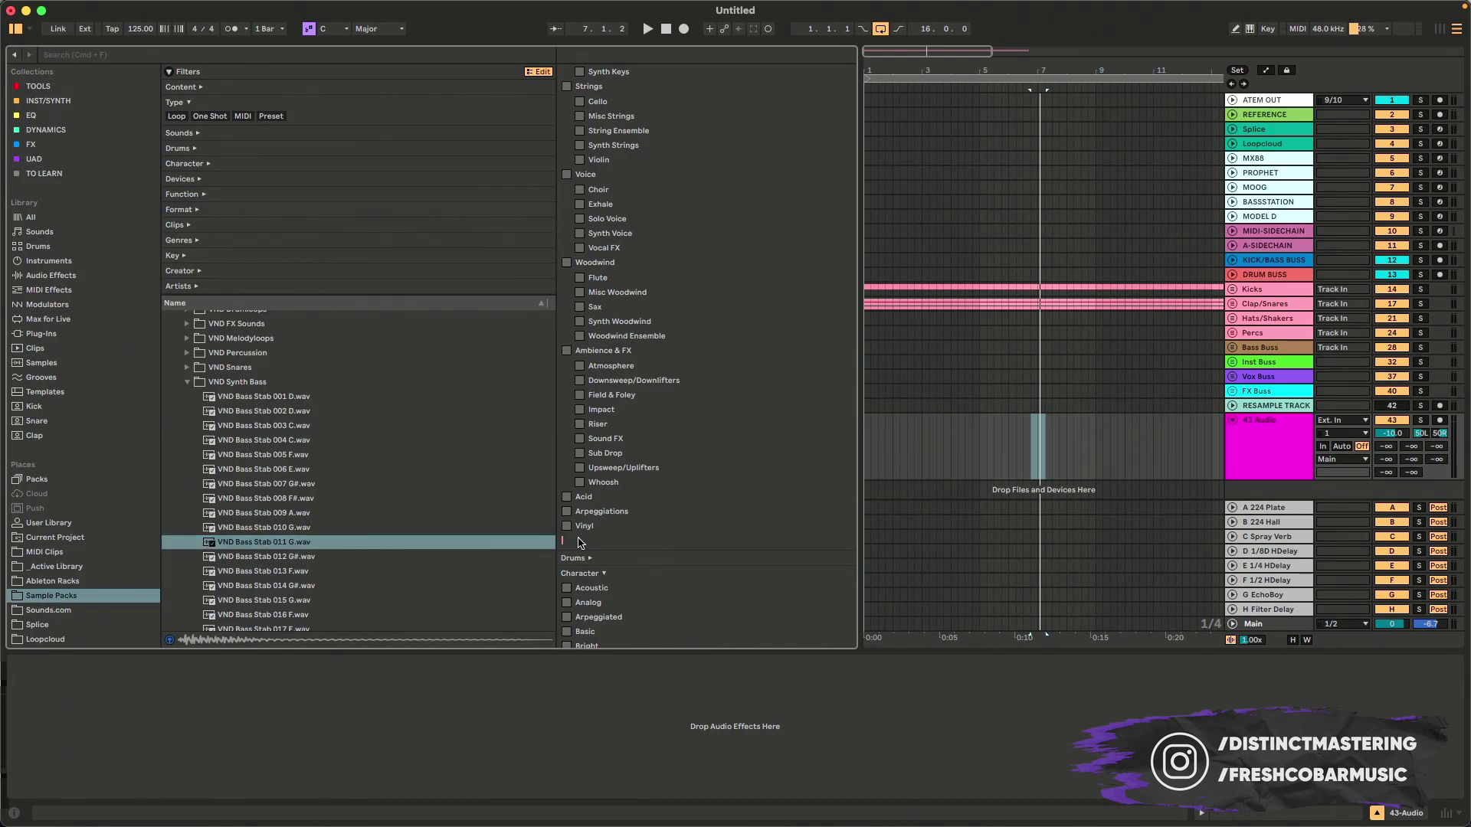
Save the new Sounds tag as Test, then delete it
key("Return")
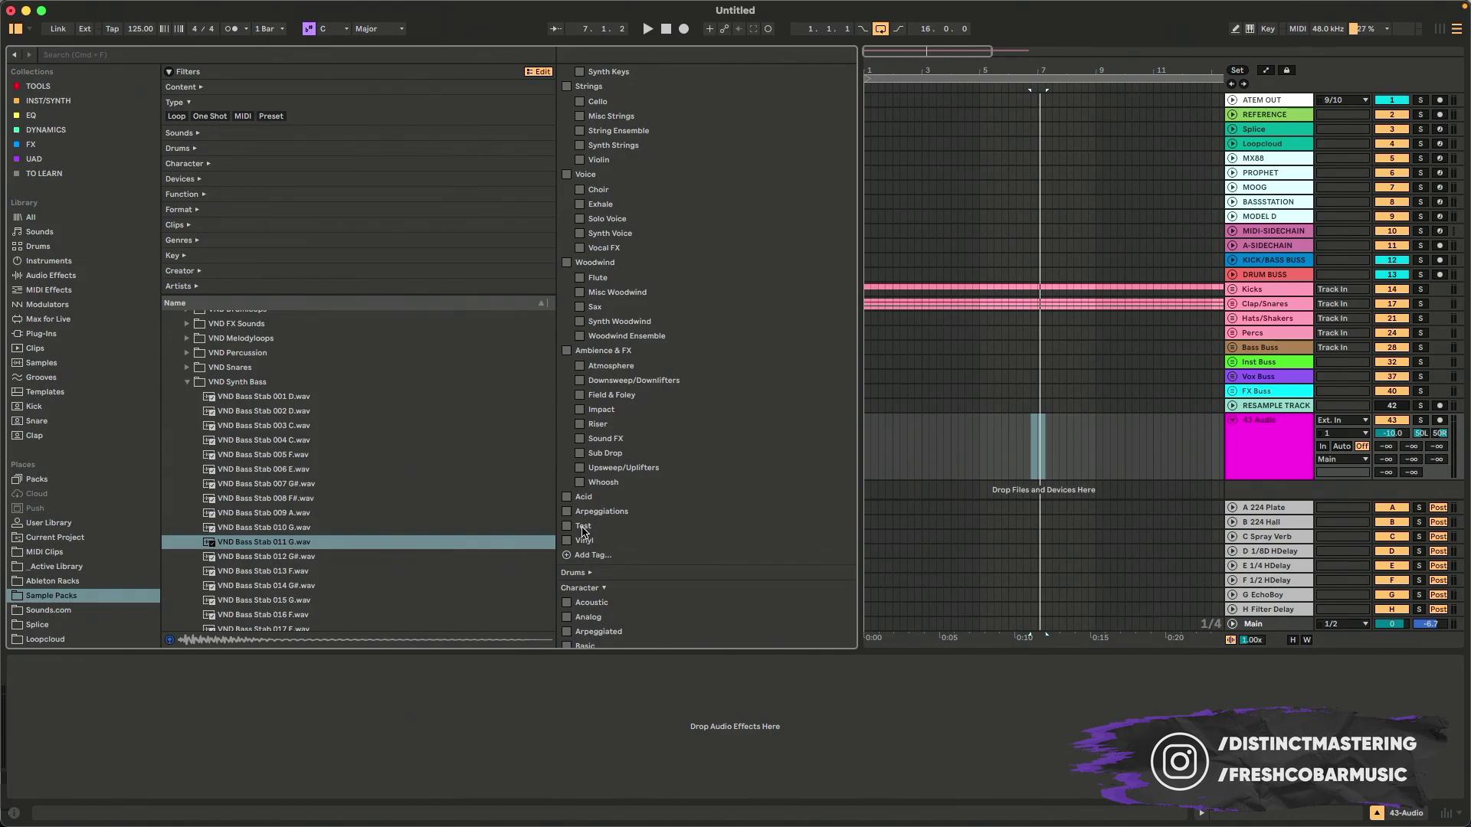
right_click(585, 527)
left_click(602, 534)
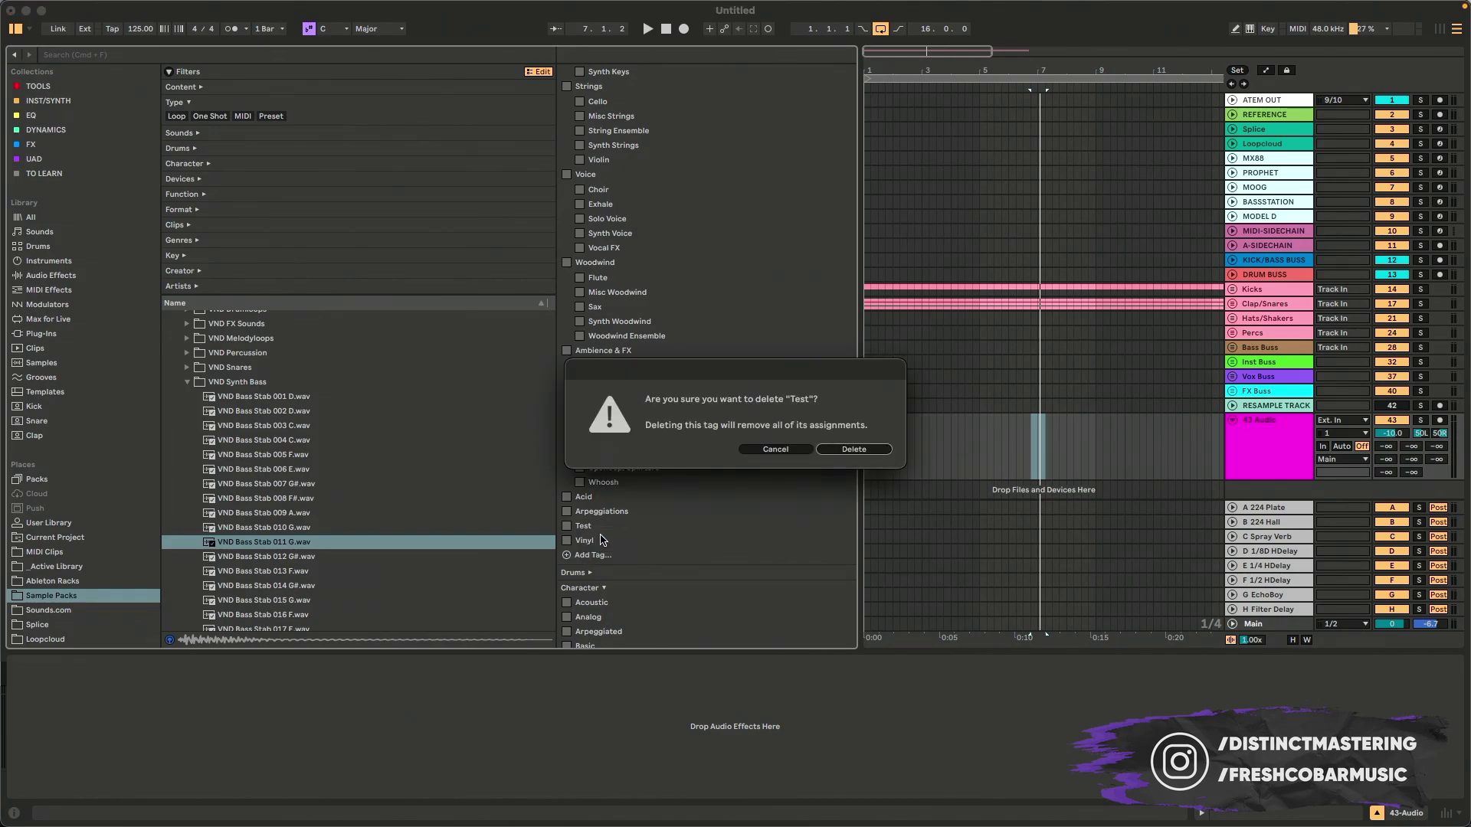
left_click(879, 458)
Create a Test subtag under Woodwind by entering 'Woodwind|Test', then delete it
left_click(596, 543)
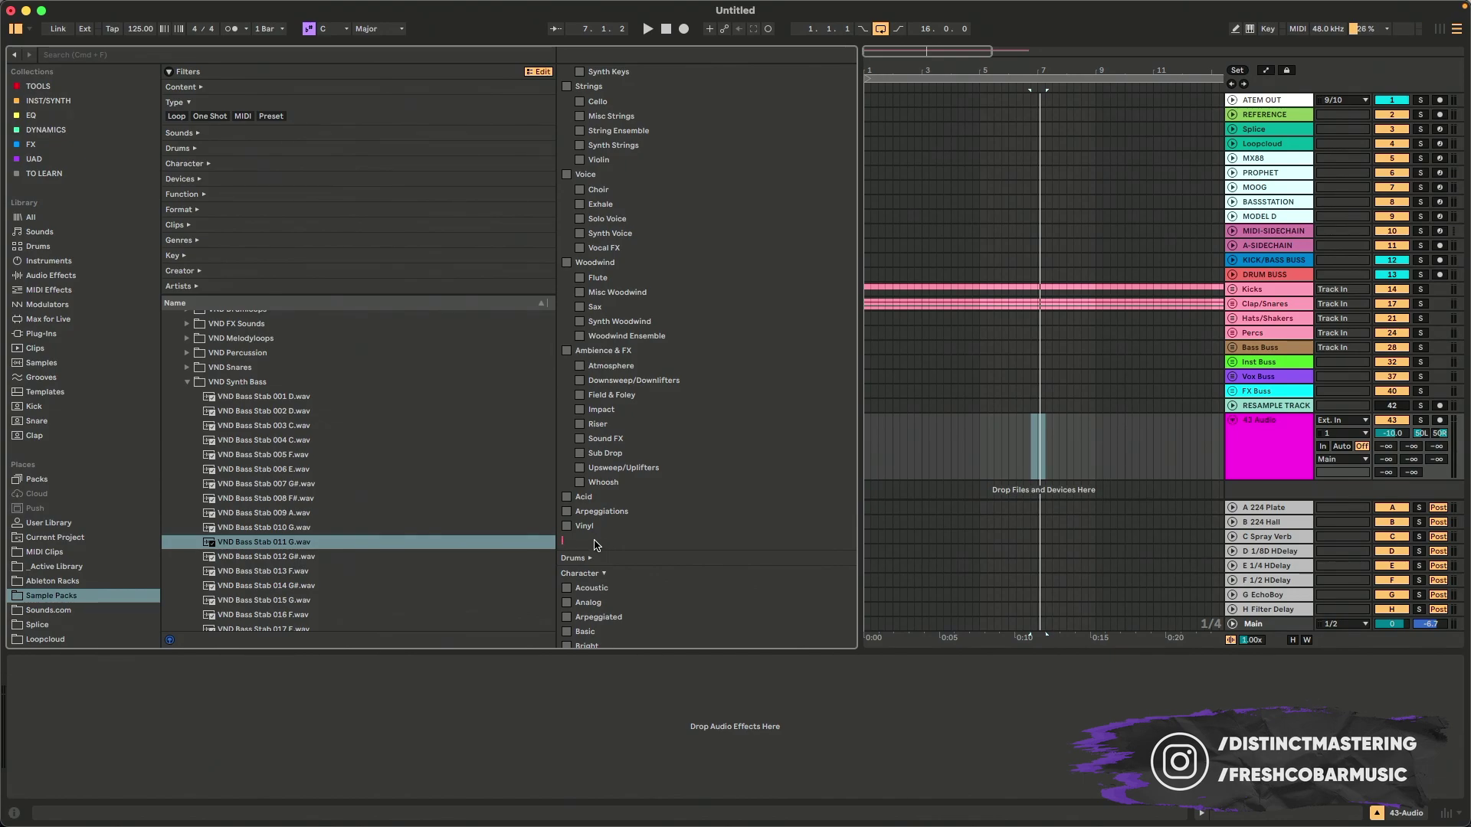
type("Woodwind|Test")
key("Return")
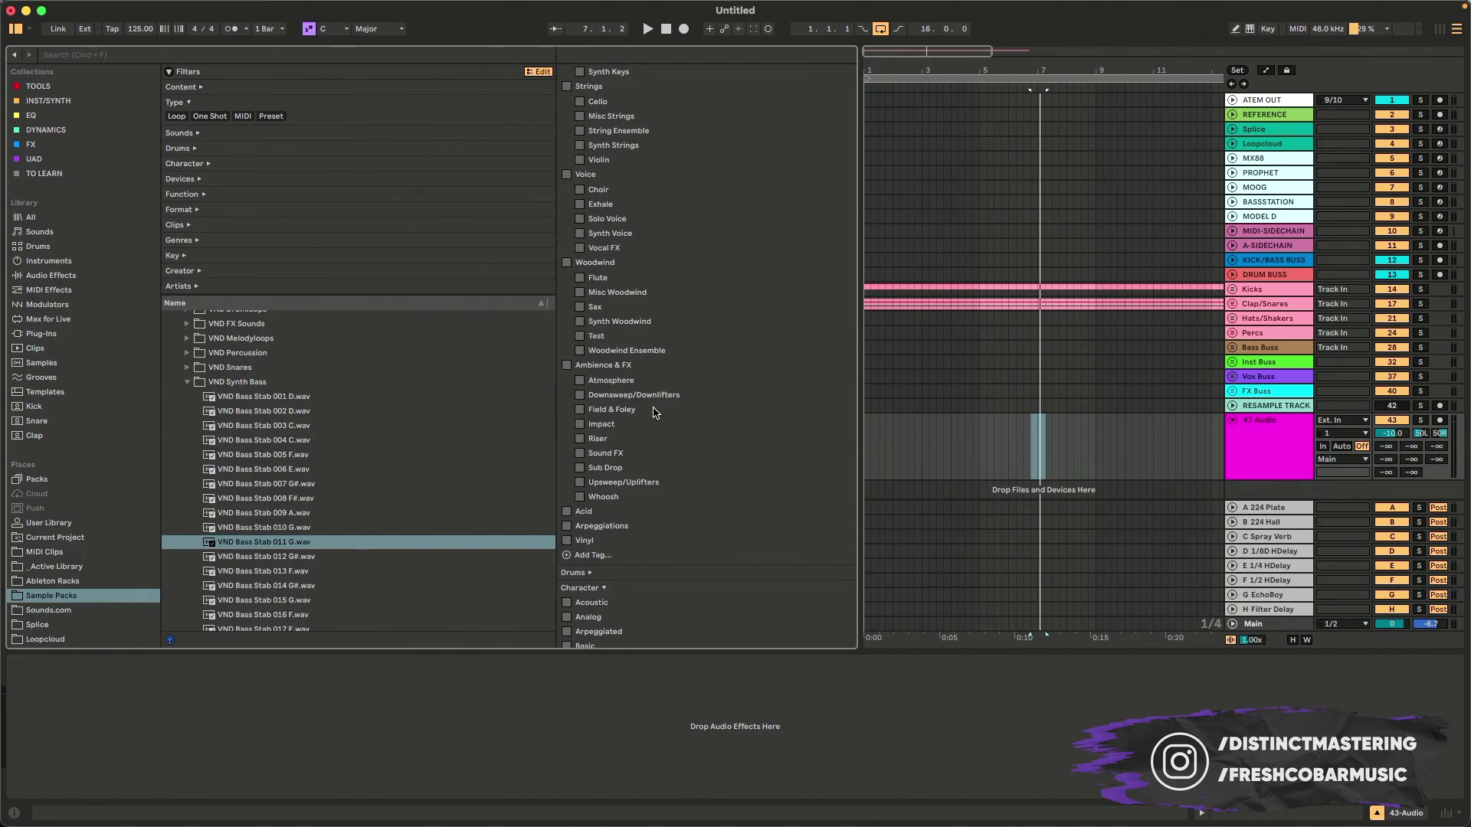
right_click(597, 339)
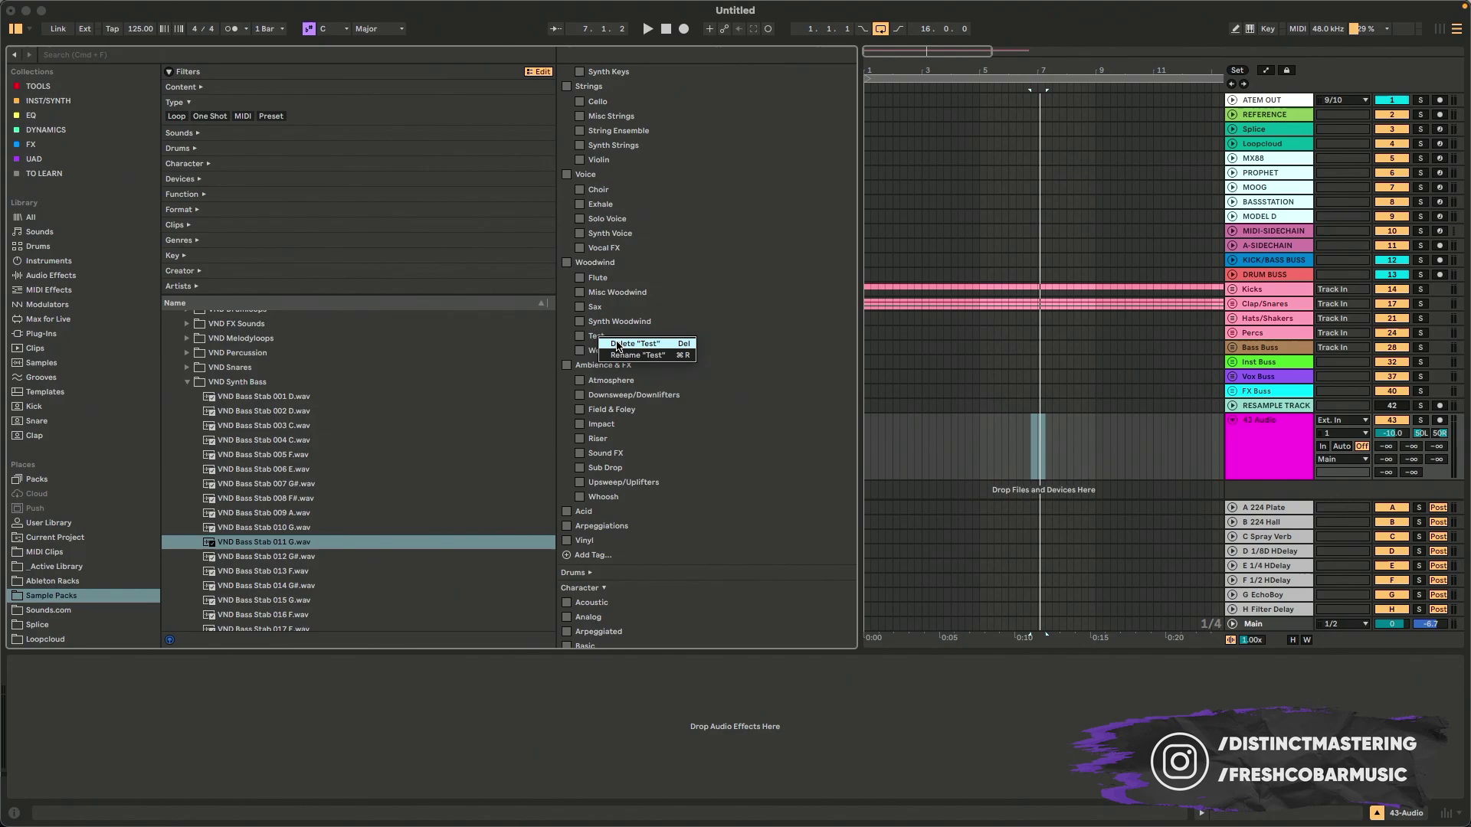
left_click(617, 344)
left_click(839, 449)
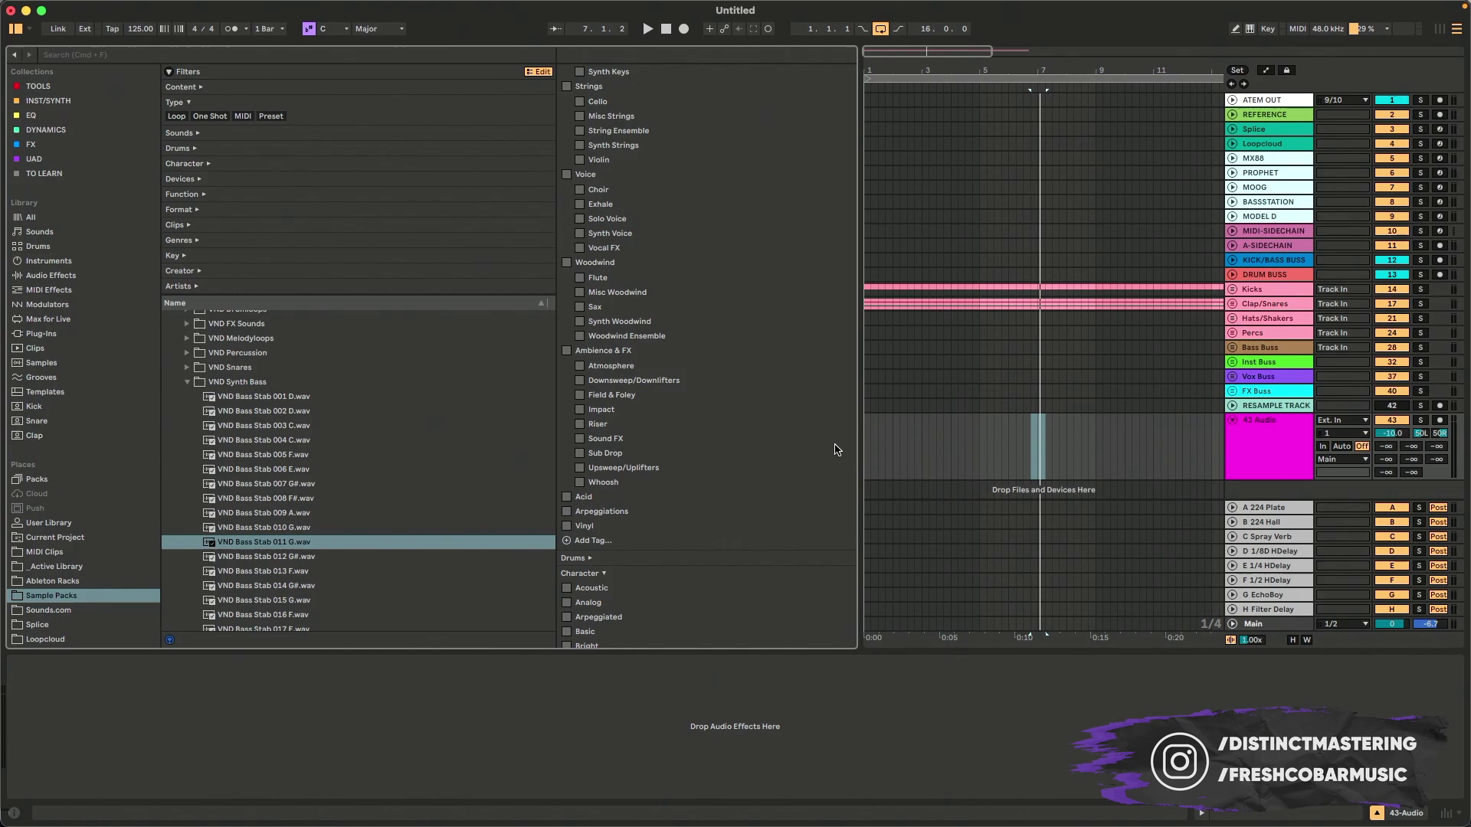
scroll(752, 473, "down", 15)
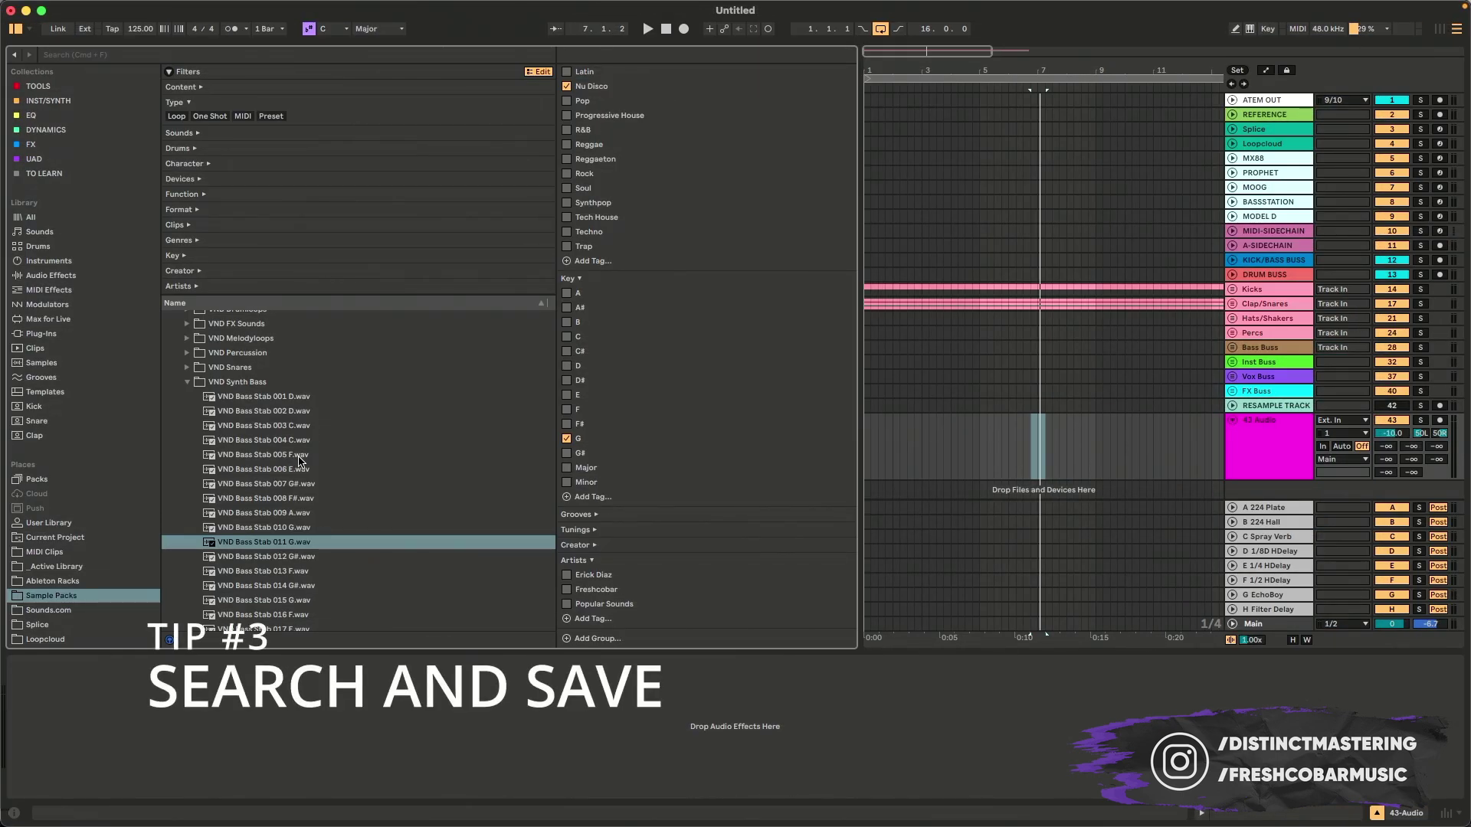
Preview the bass stabs in F, E and C to check their key tags
left_click(299, 457)
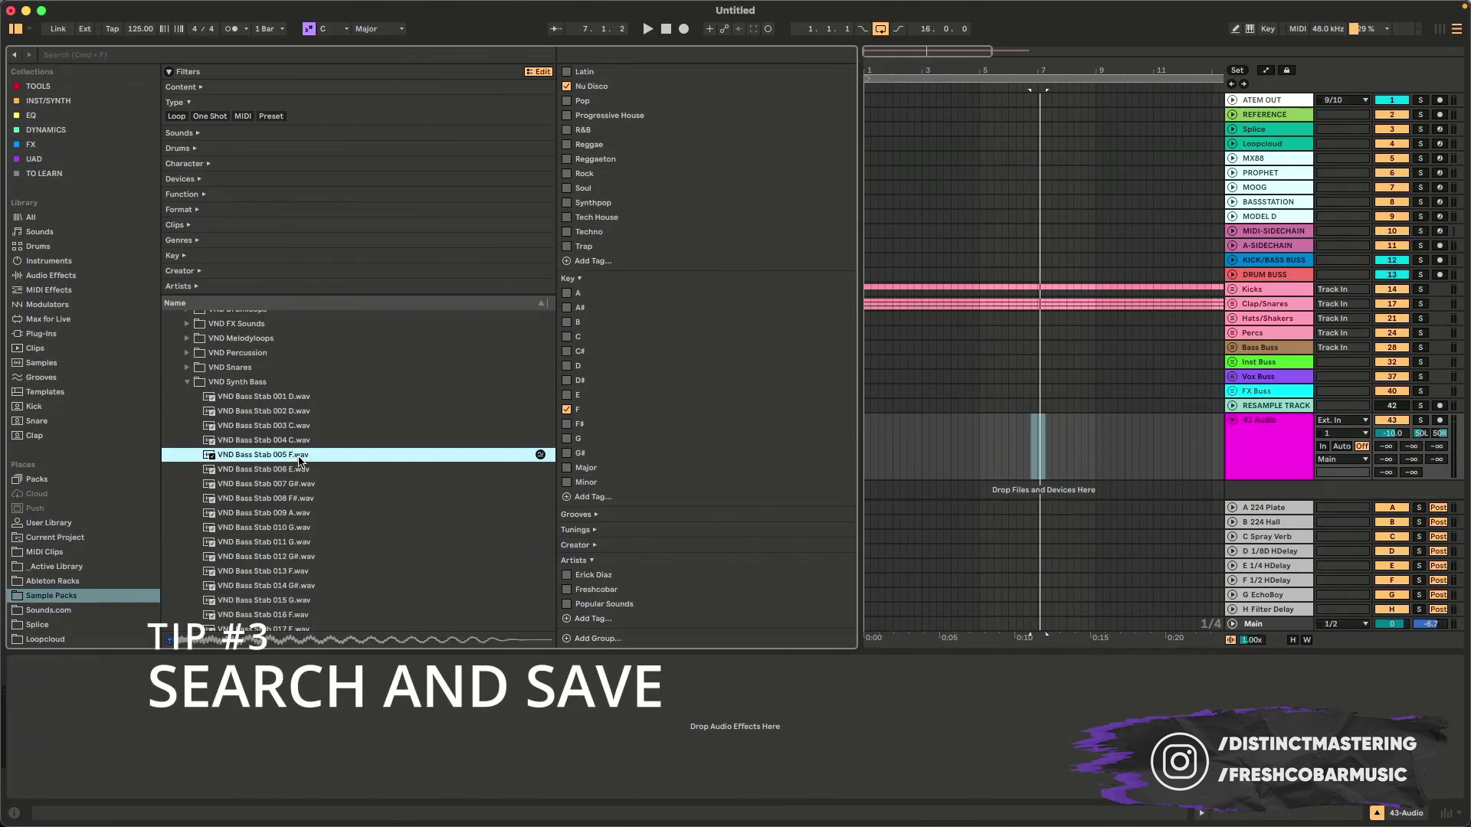
left_click(273, 473)
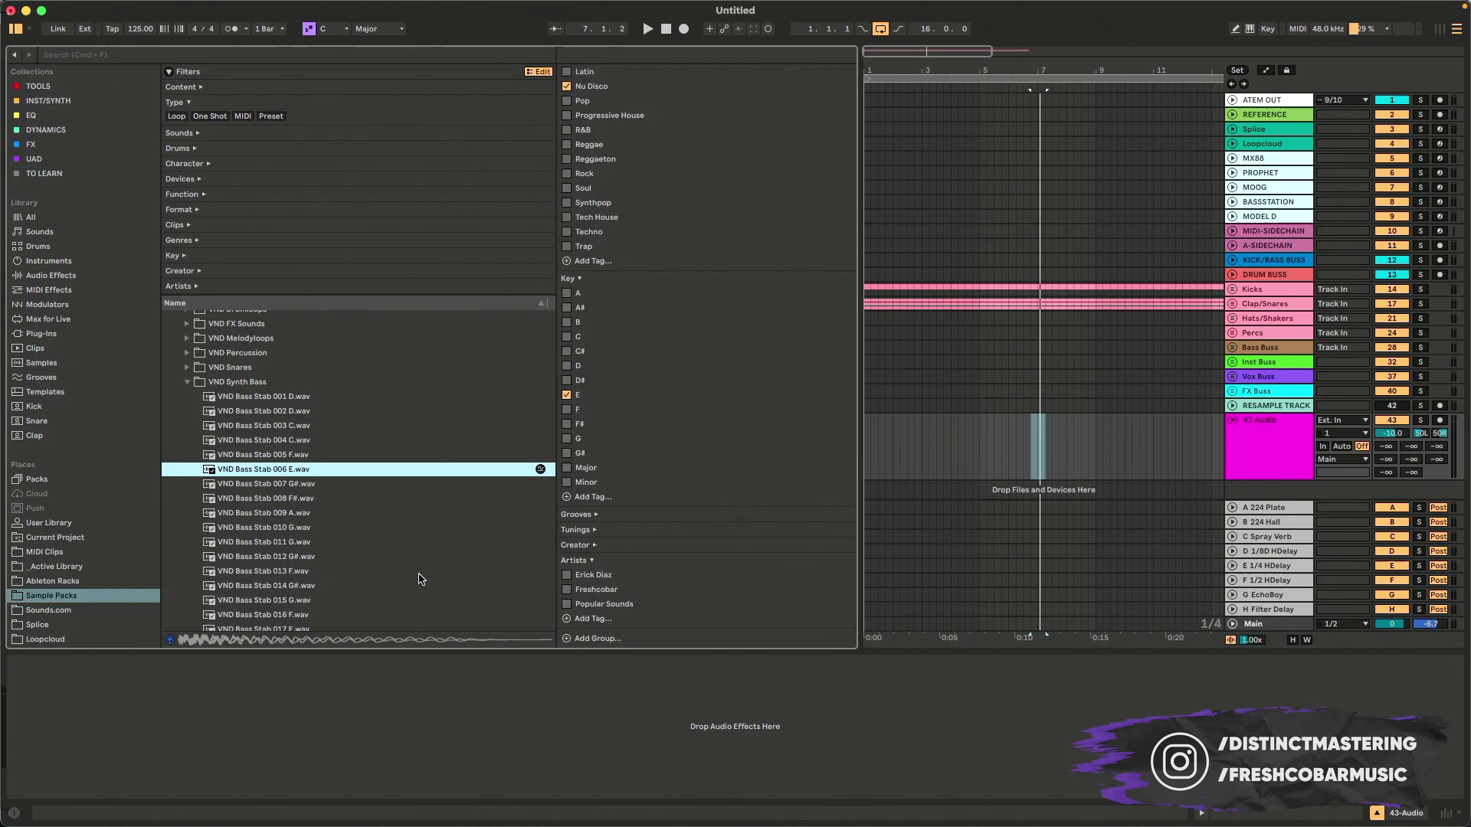
left_click(295, 429)
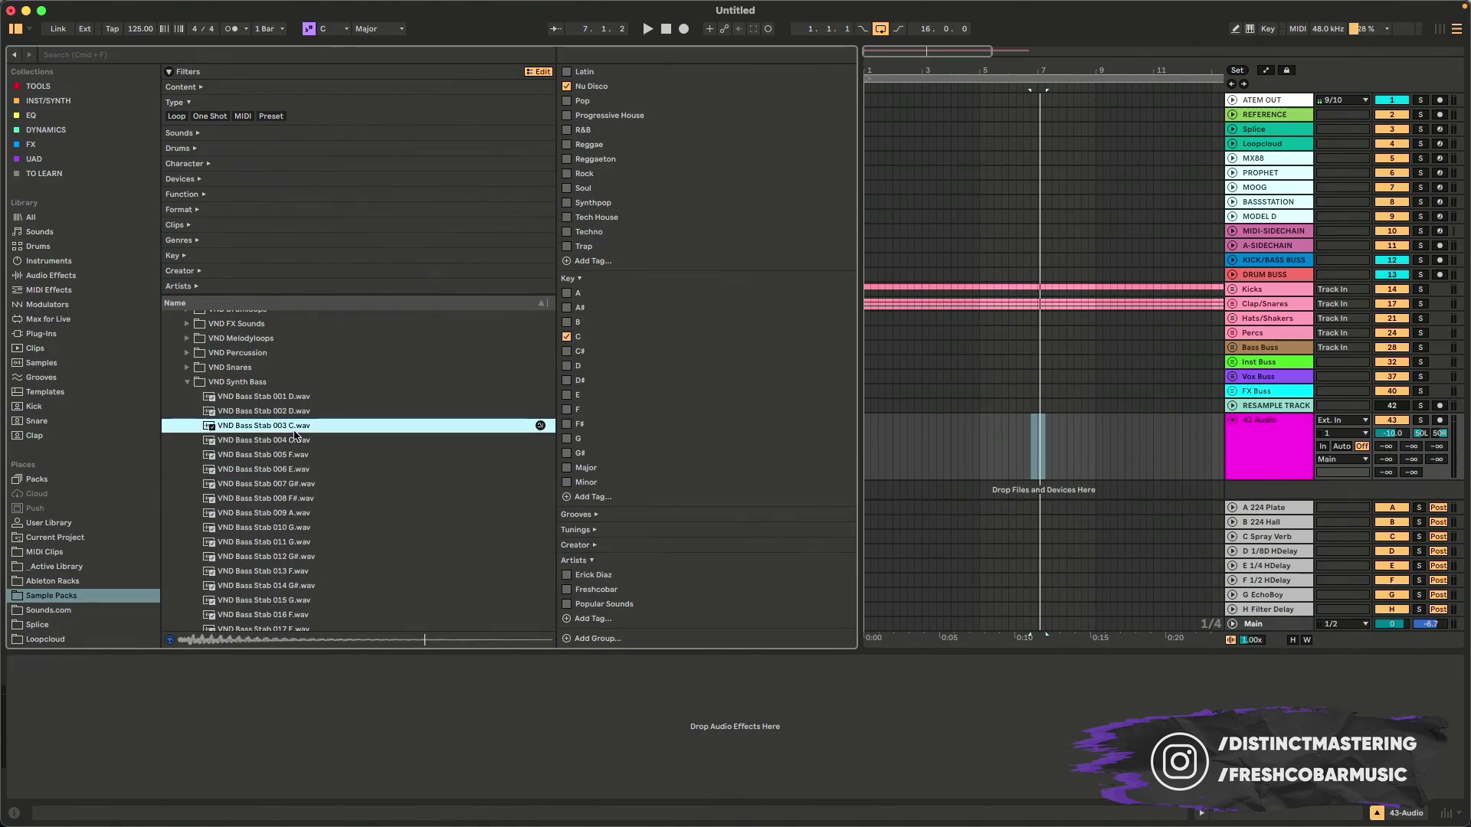
Save a library-wide 'hi hat' search to the sidebar, remove it, and show the Clap collection
key("super+f")
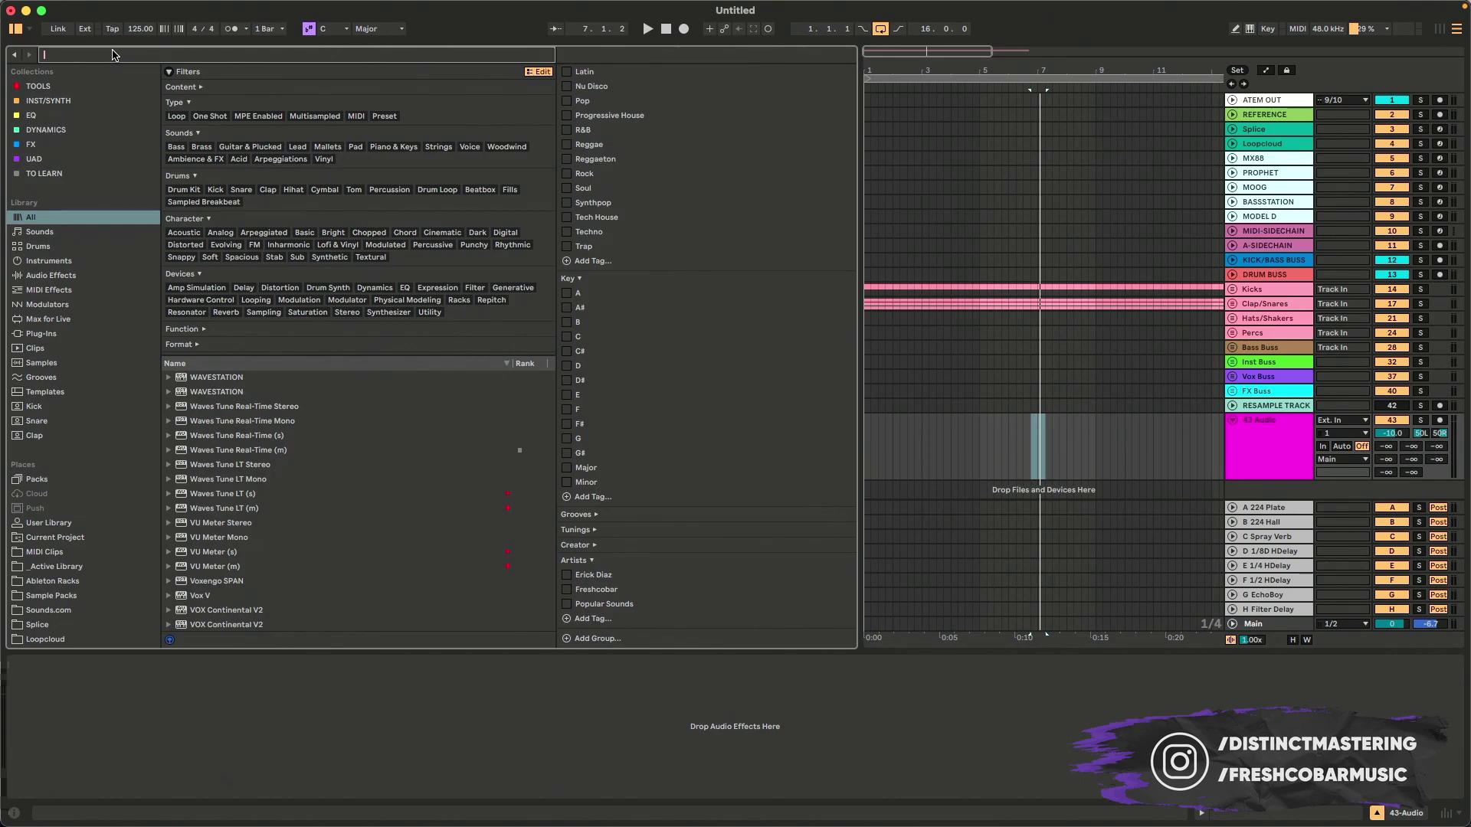
type("hi hat")
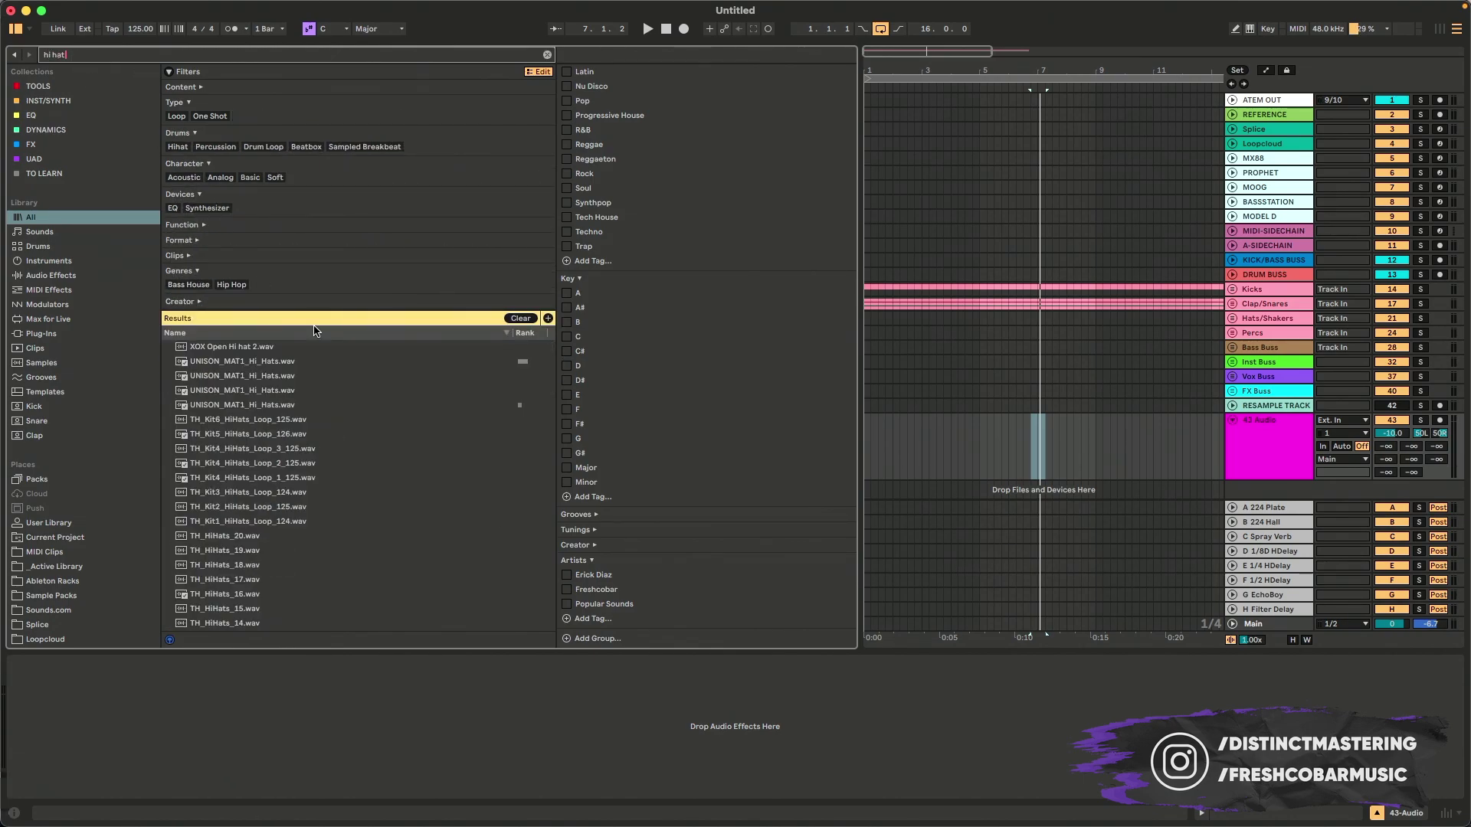
left_click(548, 318)
left_click(37, 453)
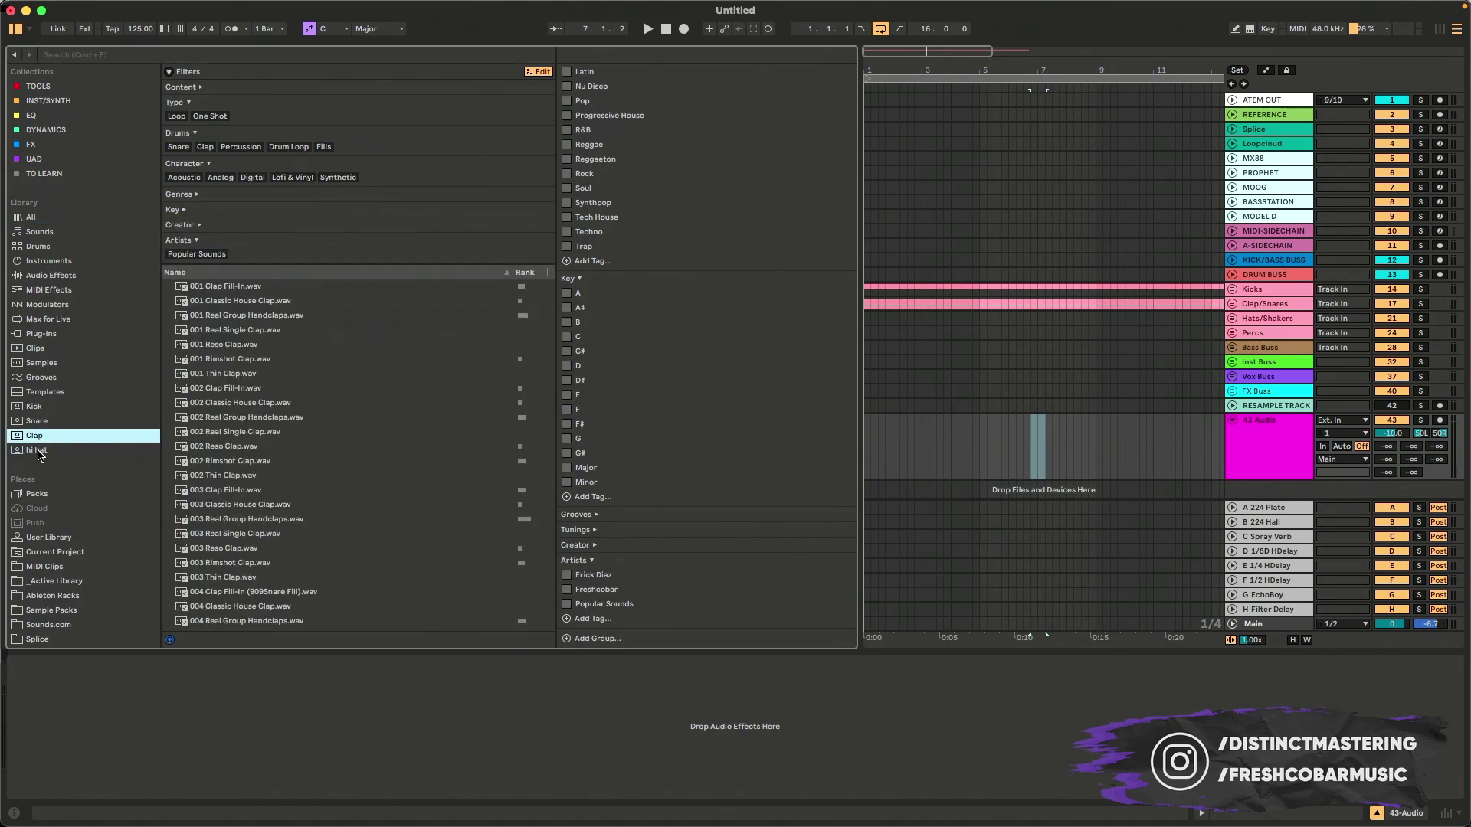
right_click(38, 456)
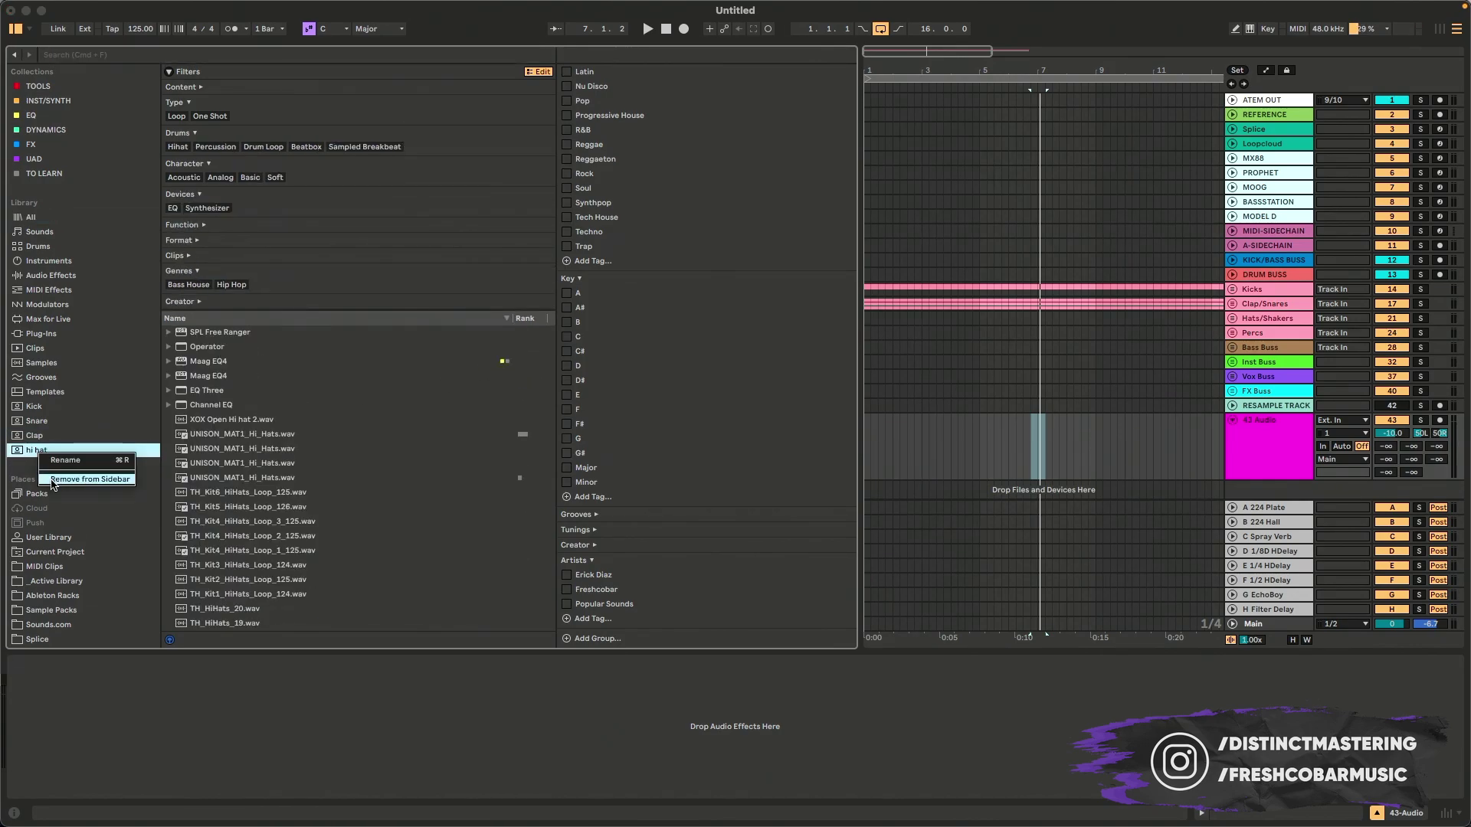
left_click(52, 480)
left_click(43, 438)
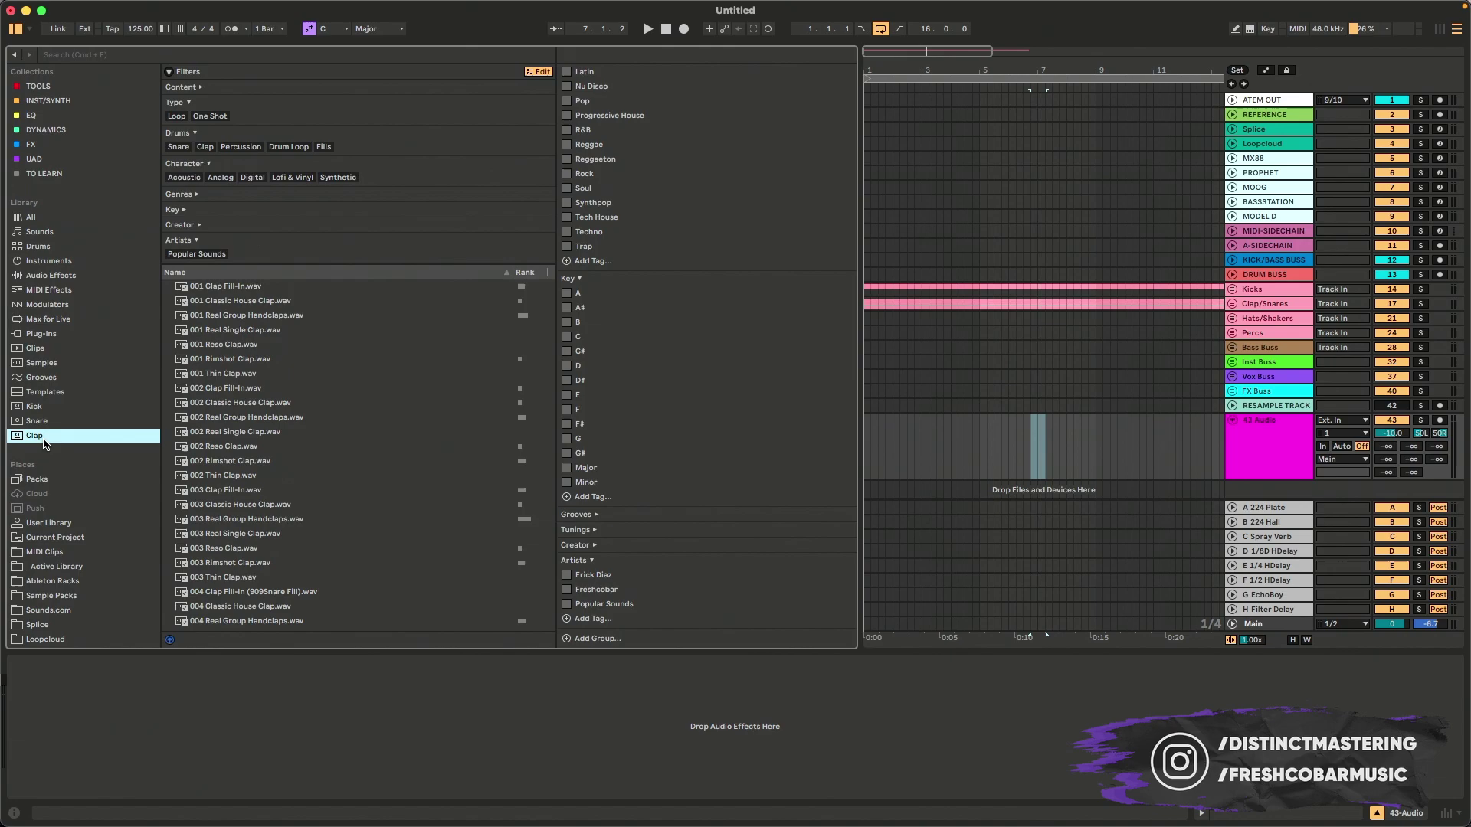
left_click(105, 53)
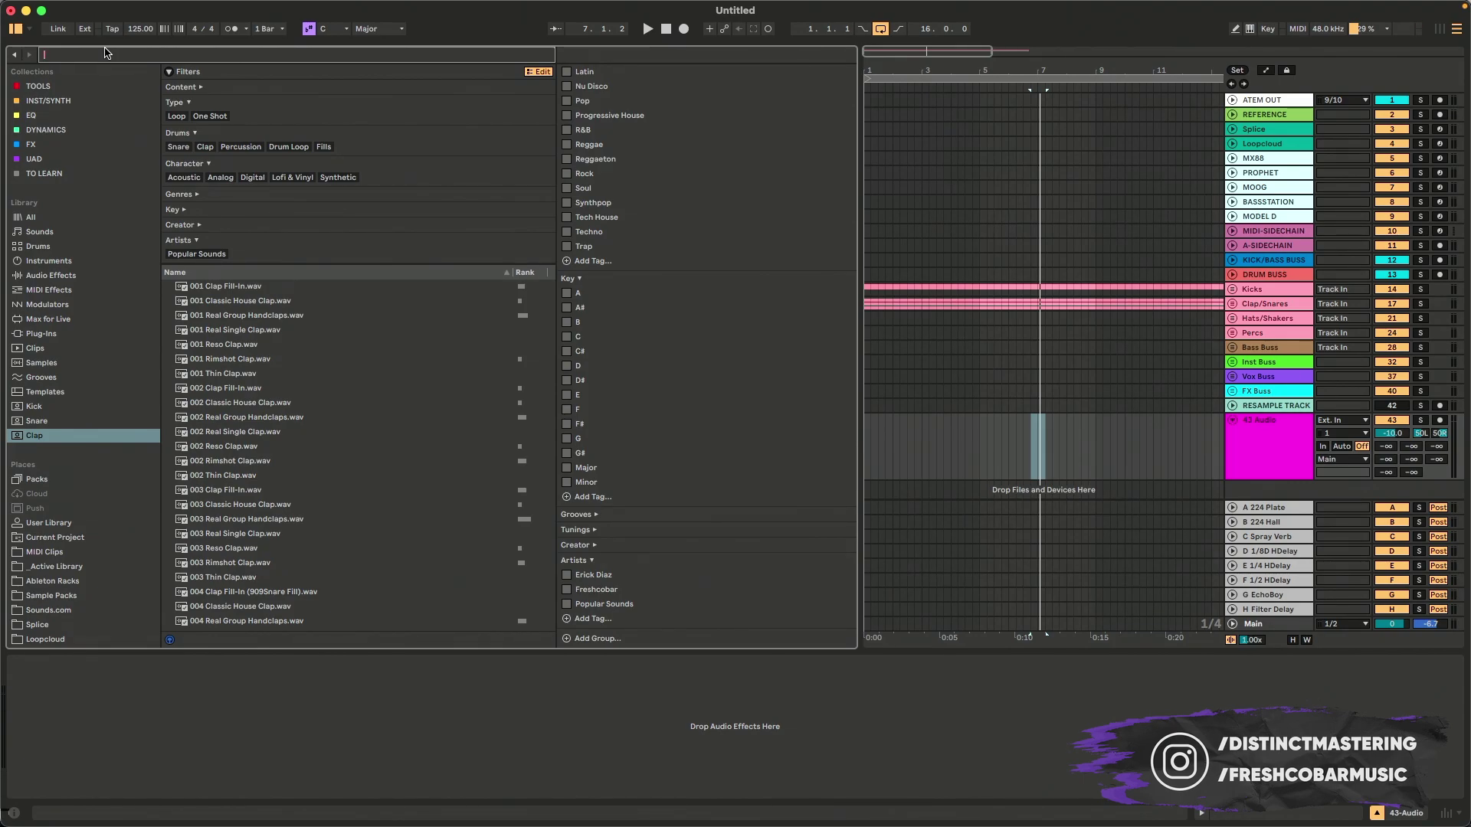
Search for the #Clap drums tag and save that search as a sidebar entry
type("#")
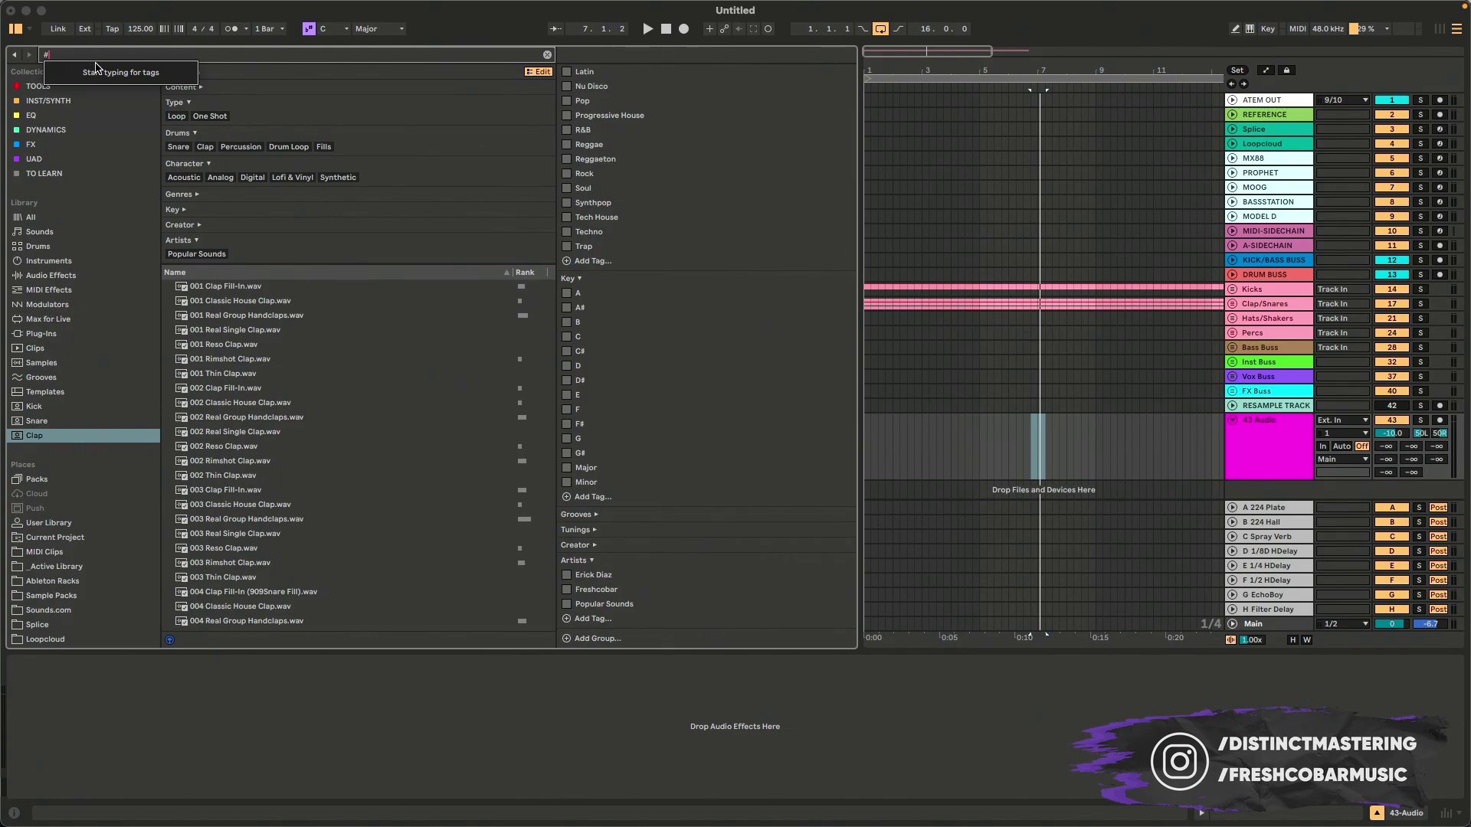
type("Clap")
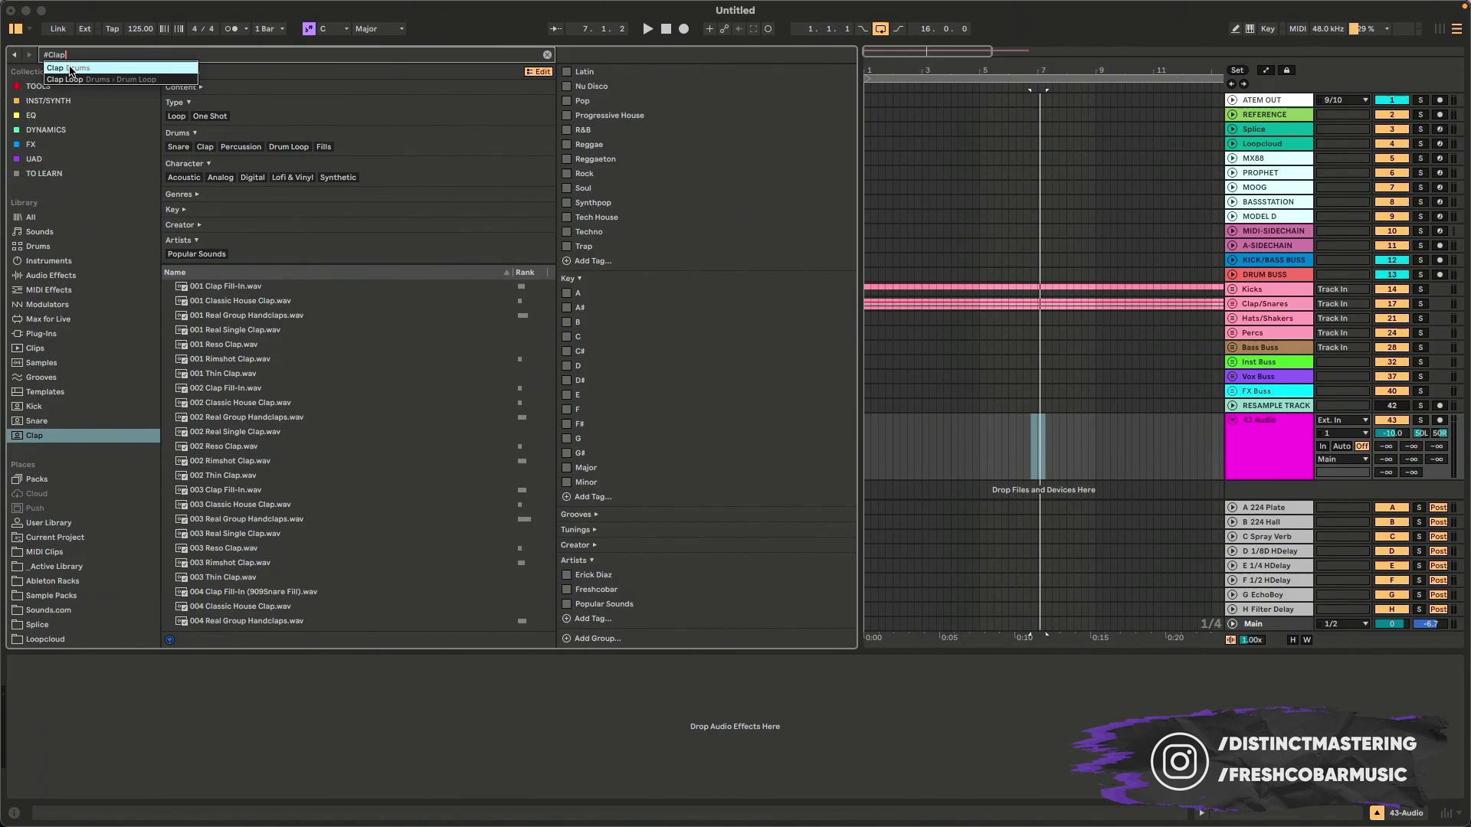
left_click(70, 68)
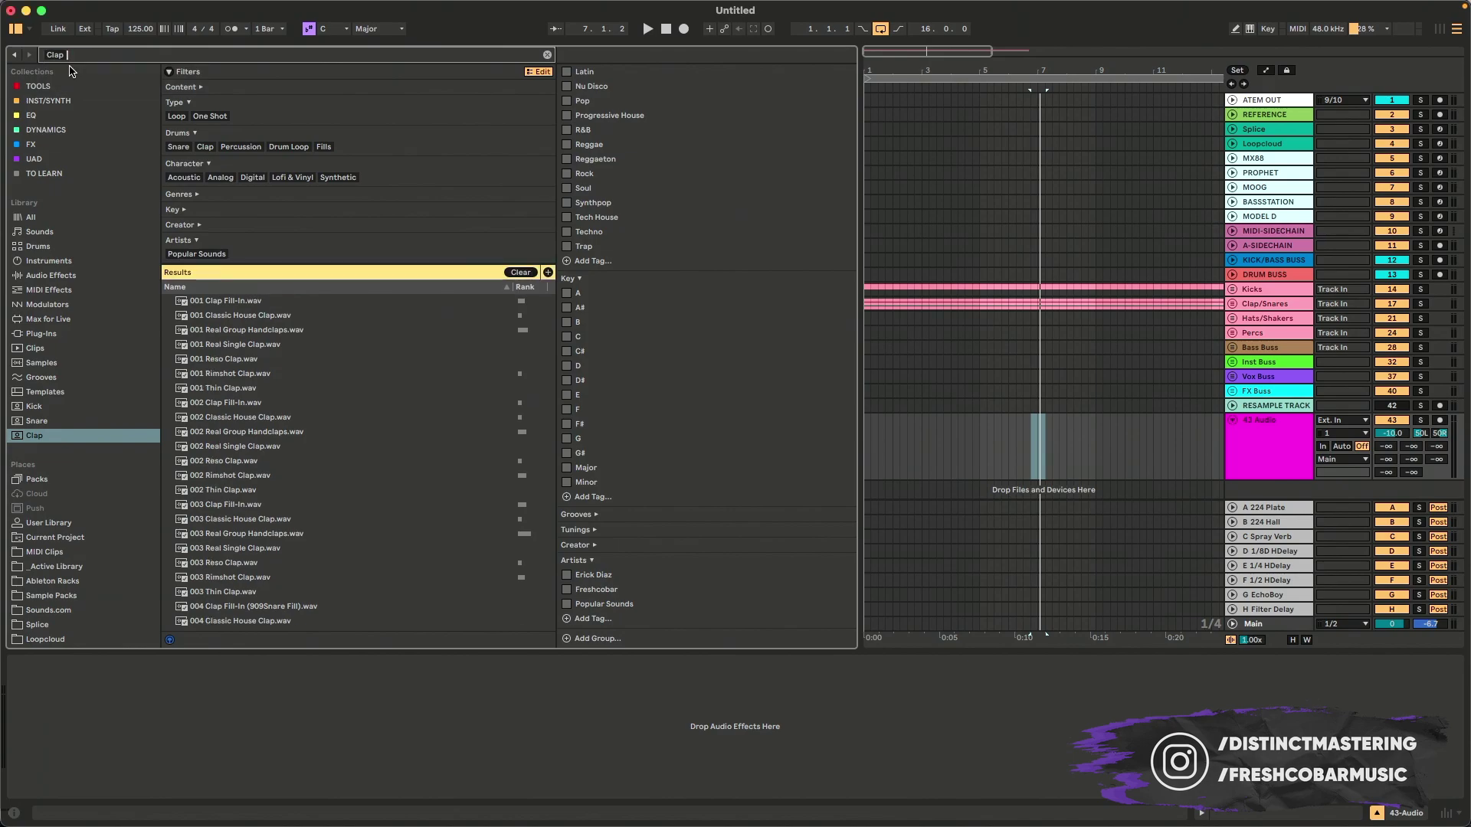
left_click(549, 273)
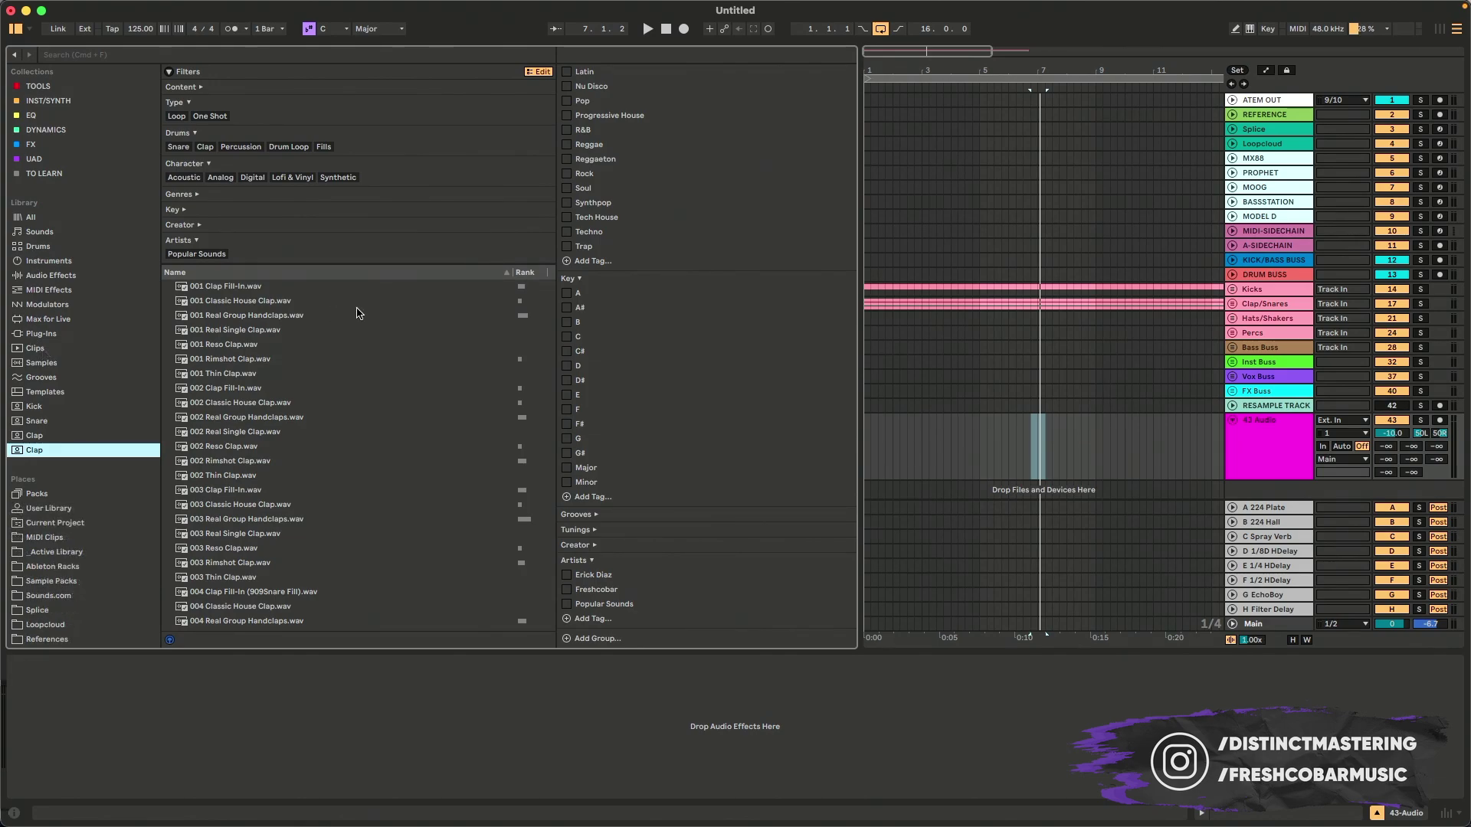
Try Place, Size and Date Modified in the extra column, sorting by newest first
right_click(529, 272)
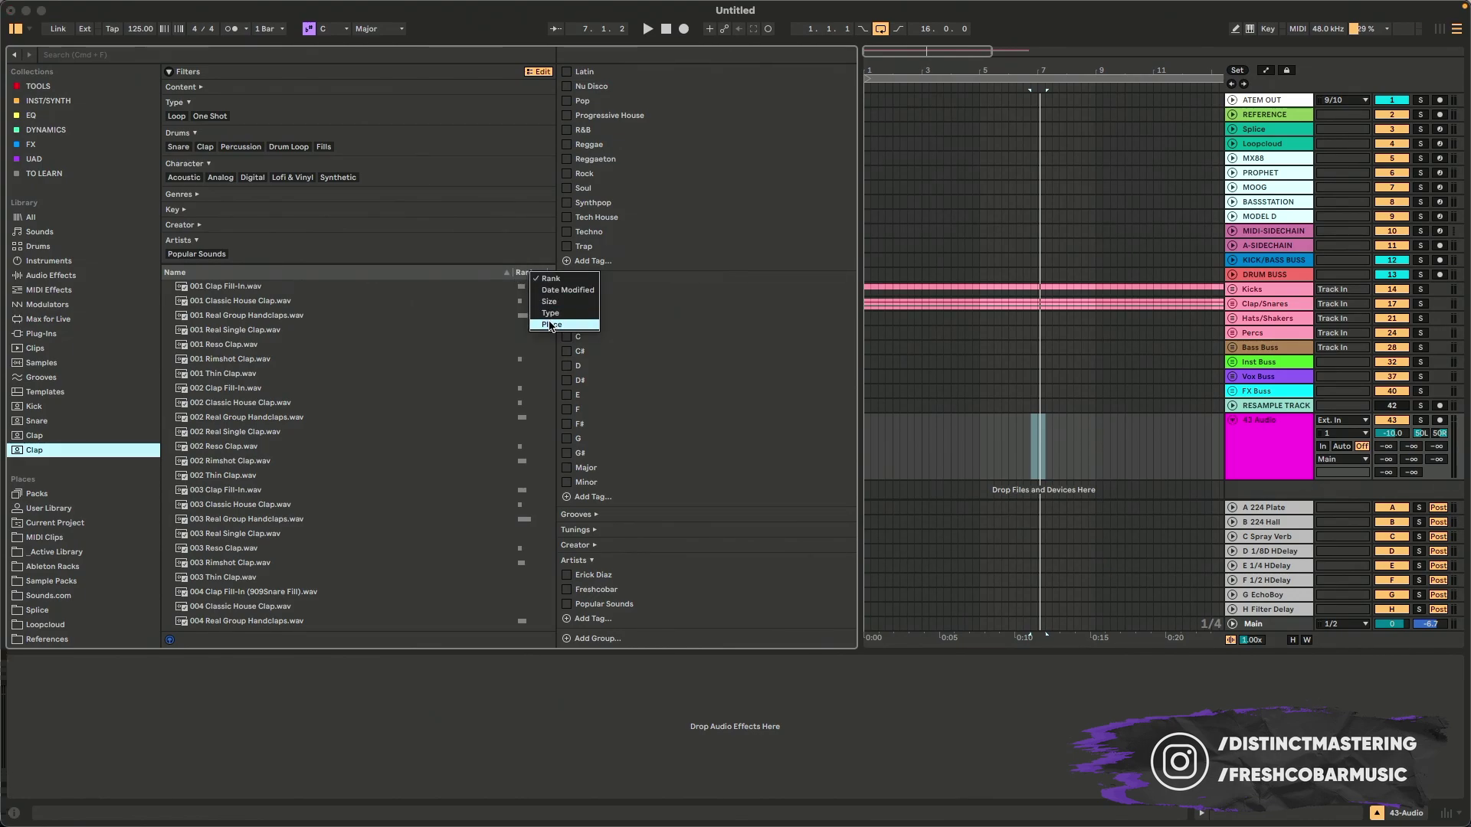
left_click(550, 324)
left_click(521, 273)
left_click(537, 320)
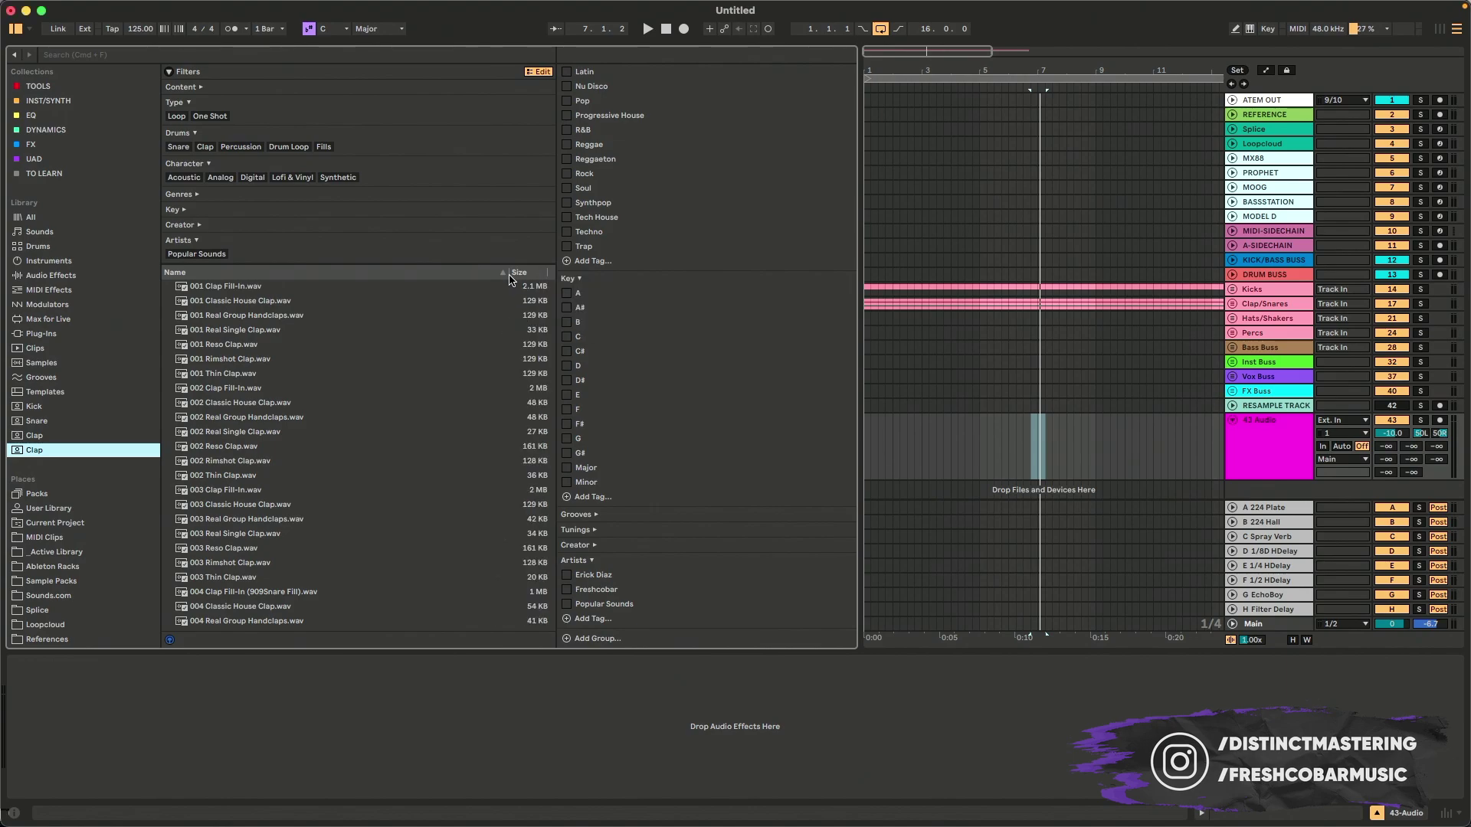
left_click(527, 273)
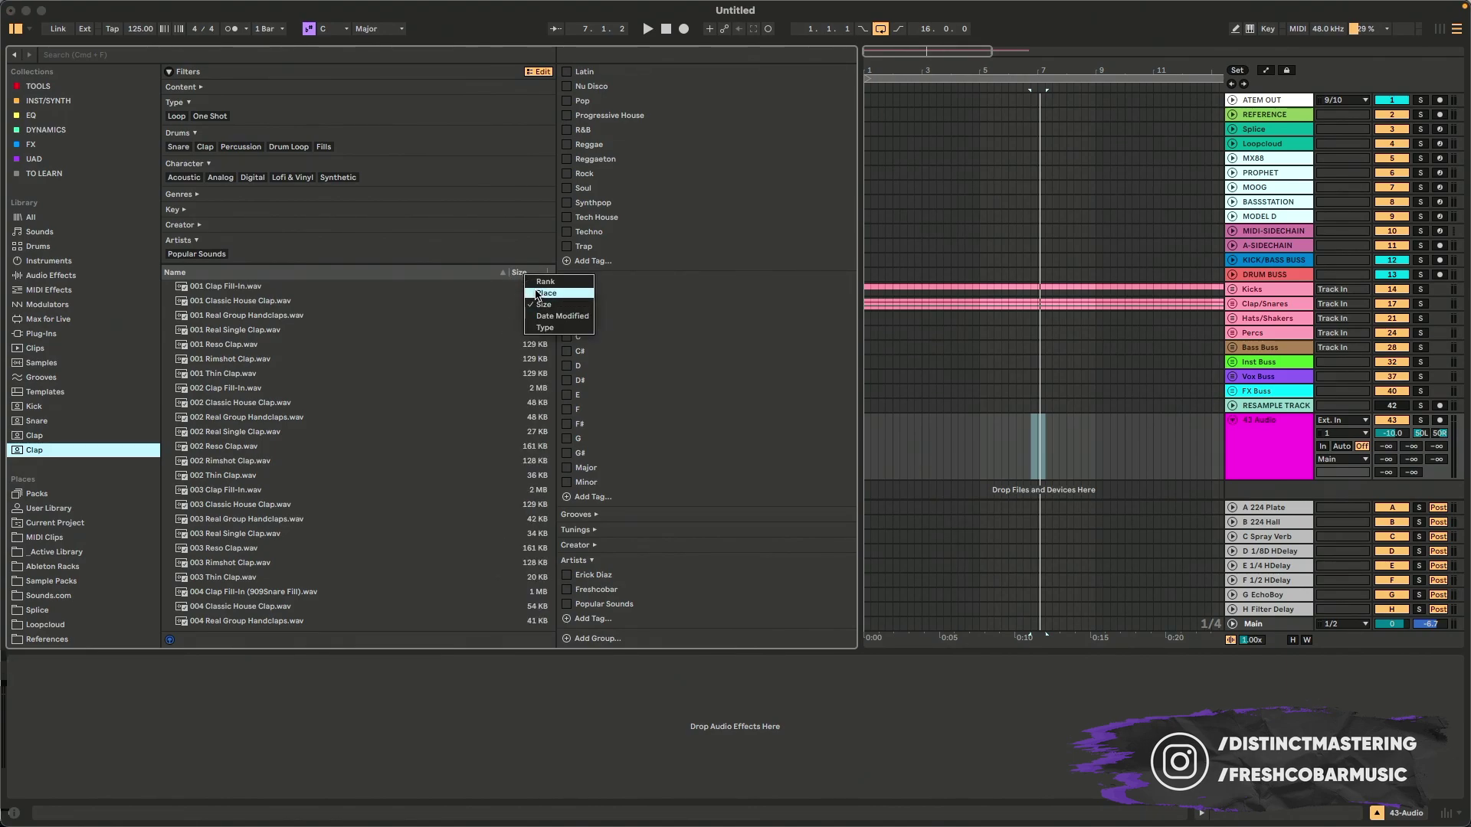
left_click(537, 316)
left_click(536, 273)
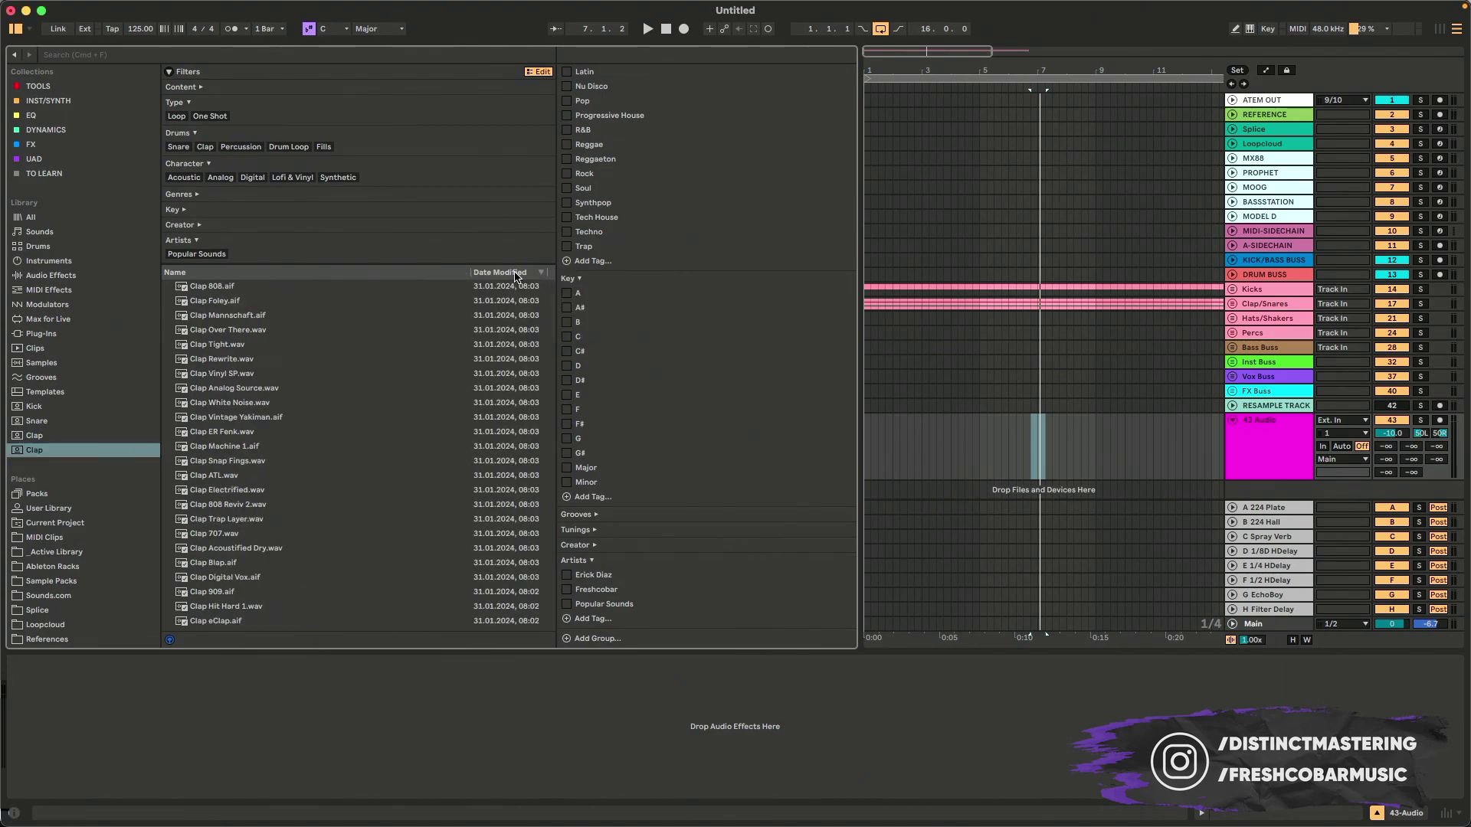
Switch the extra column to Rank and sort the clap samples by rank
left_click(501, 273)
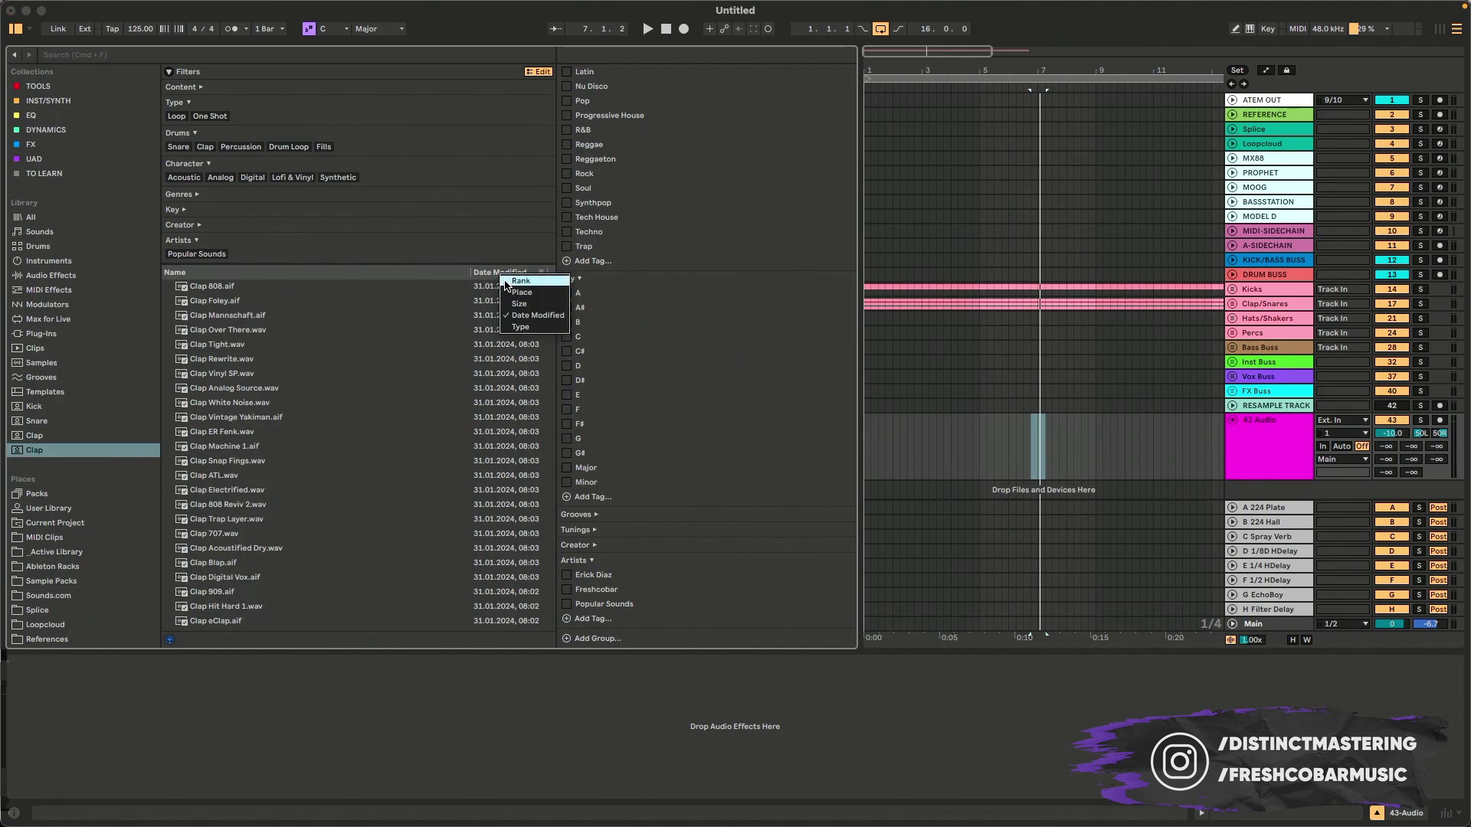
left_click(506, 285)
left_click(526, 275)
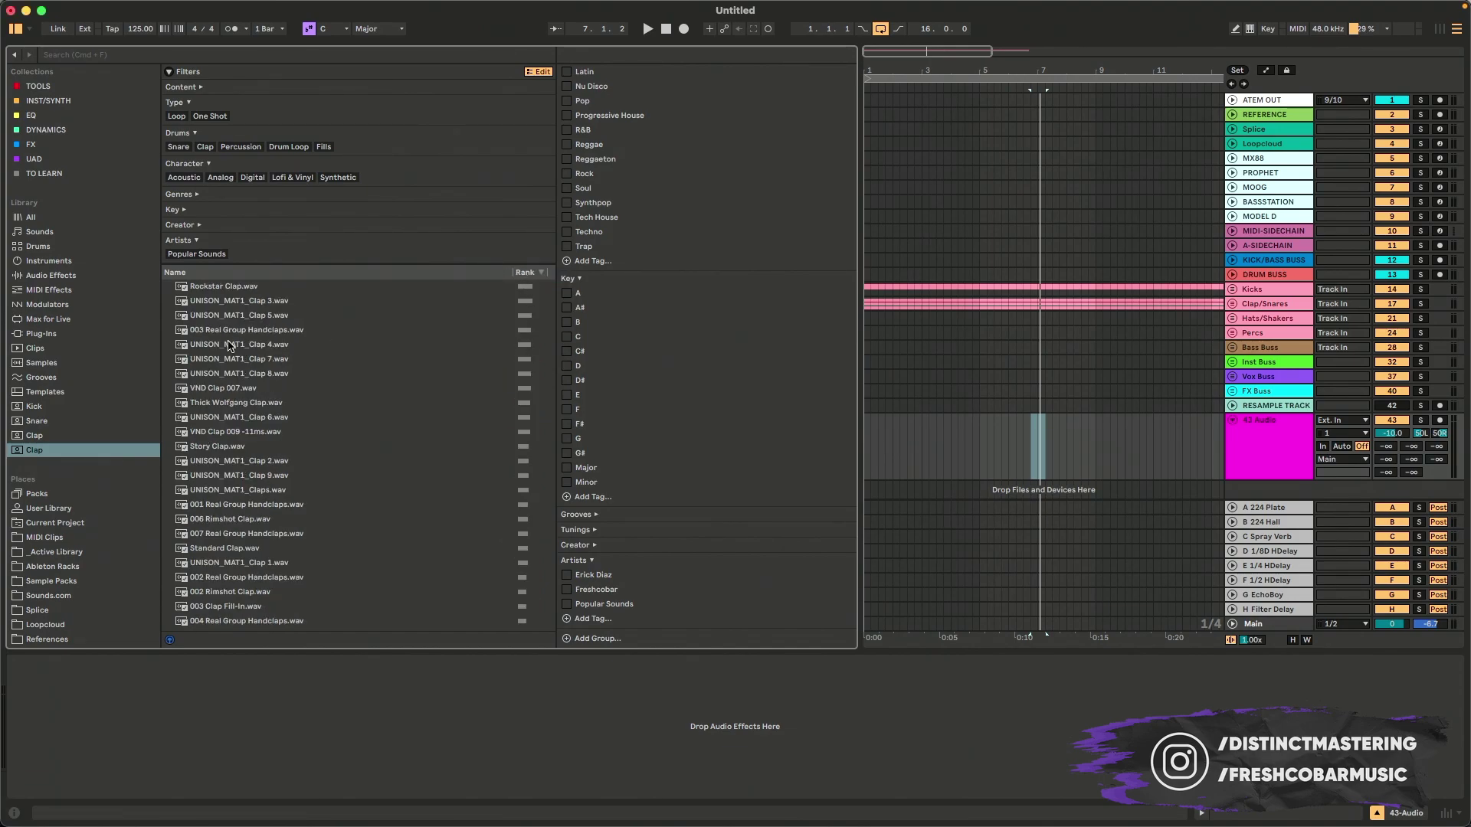
scroll(361, 371, "down", 5)
scroll(373, 399, "up", 5)
scroll(379, 404, "down", 2)
scroll(386, 409, "up", 2)
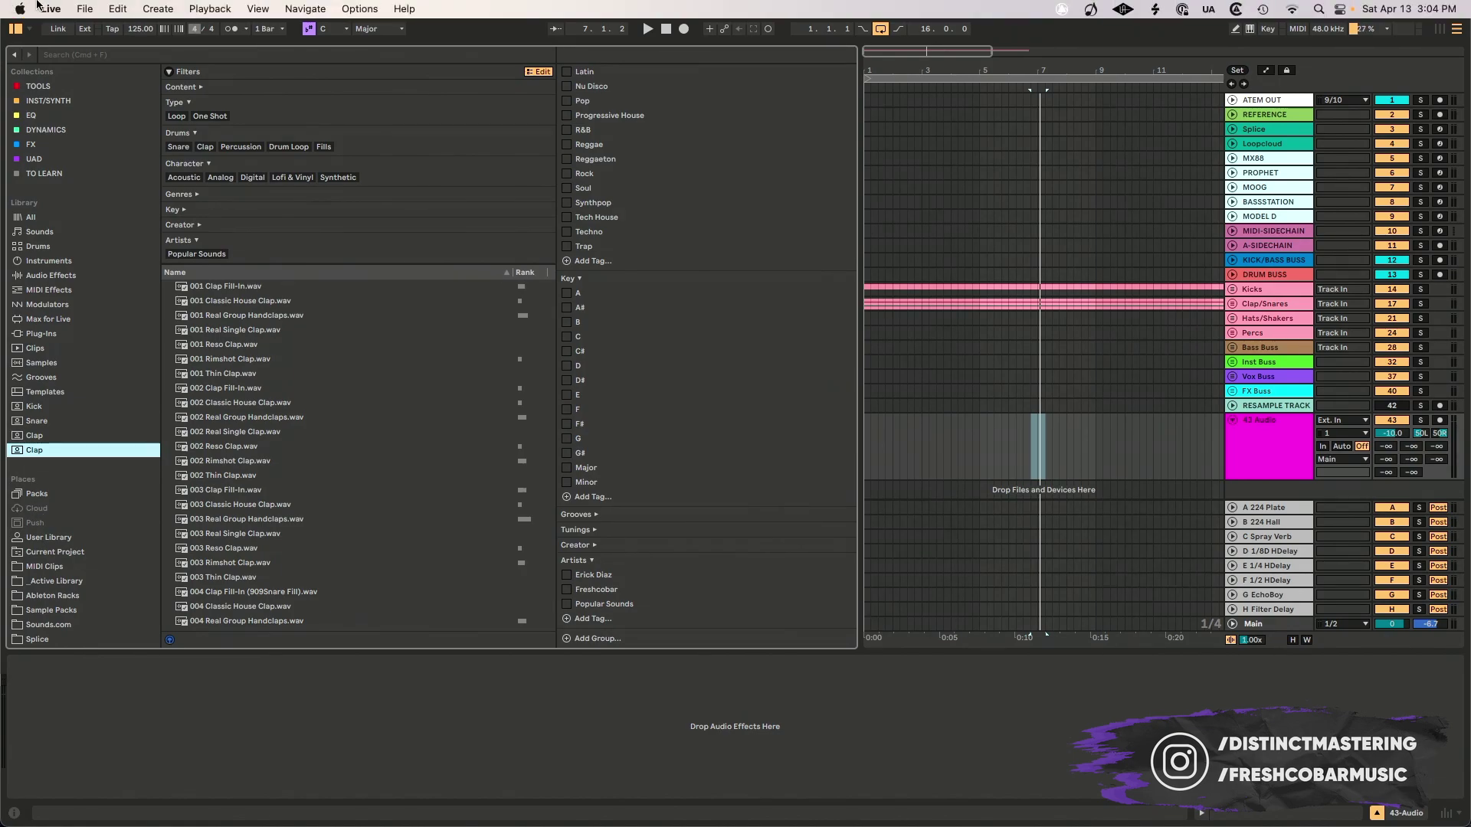
In Settings > Library, set Show Cloud and Show Push to Off
left_click(51, 9)
left_click(55, 58)
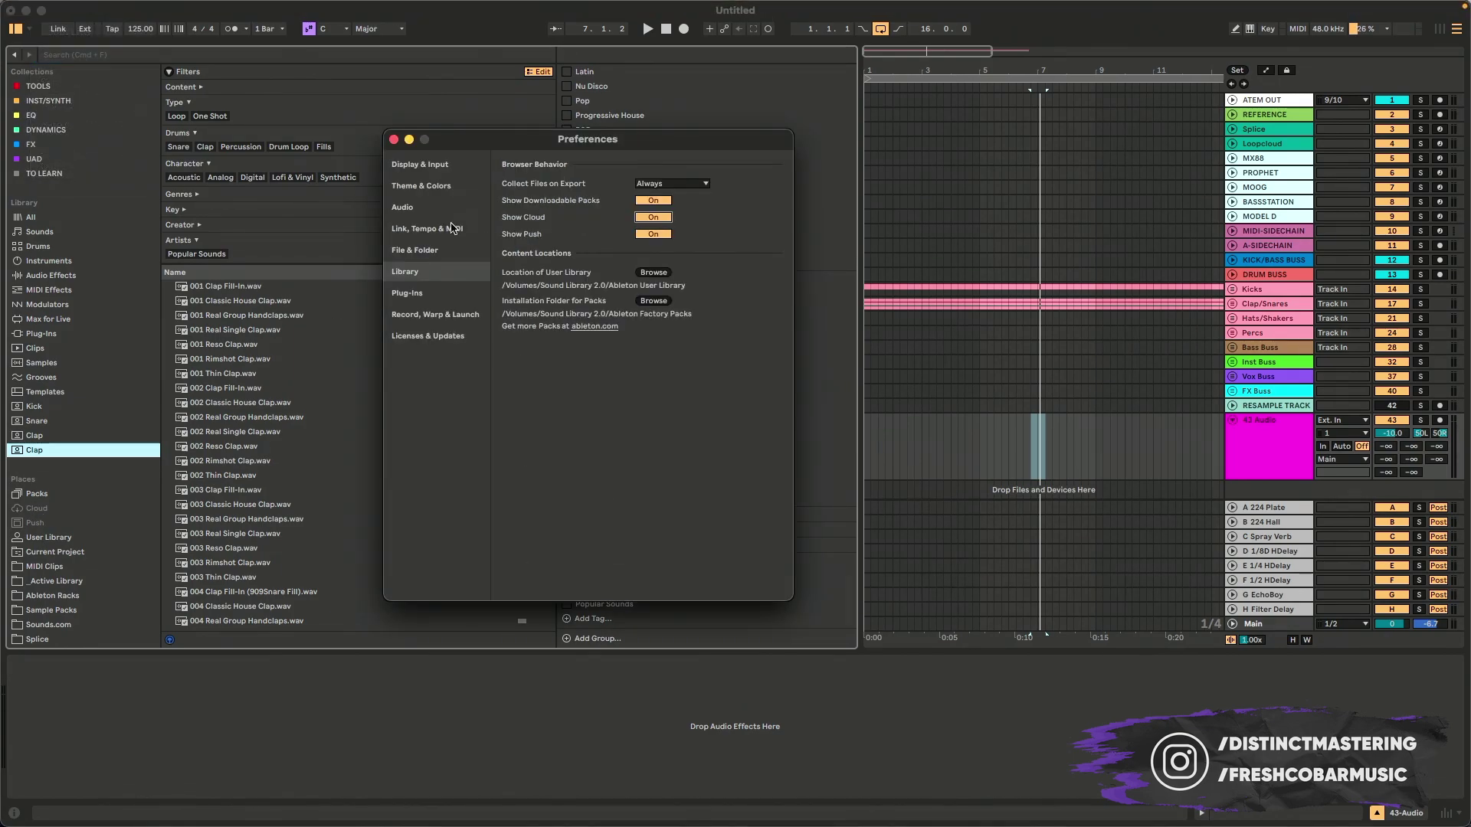
left_click(652, 218)
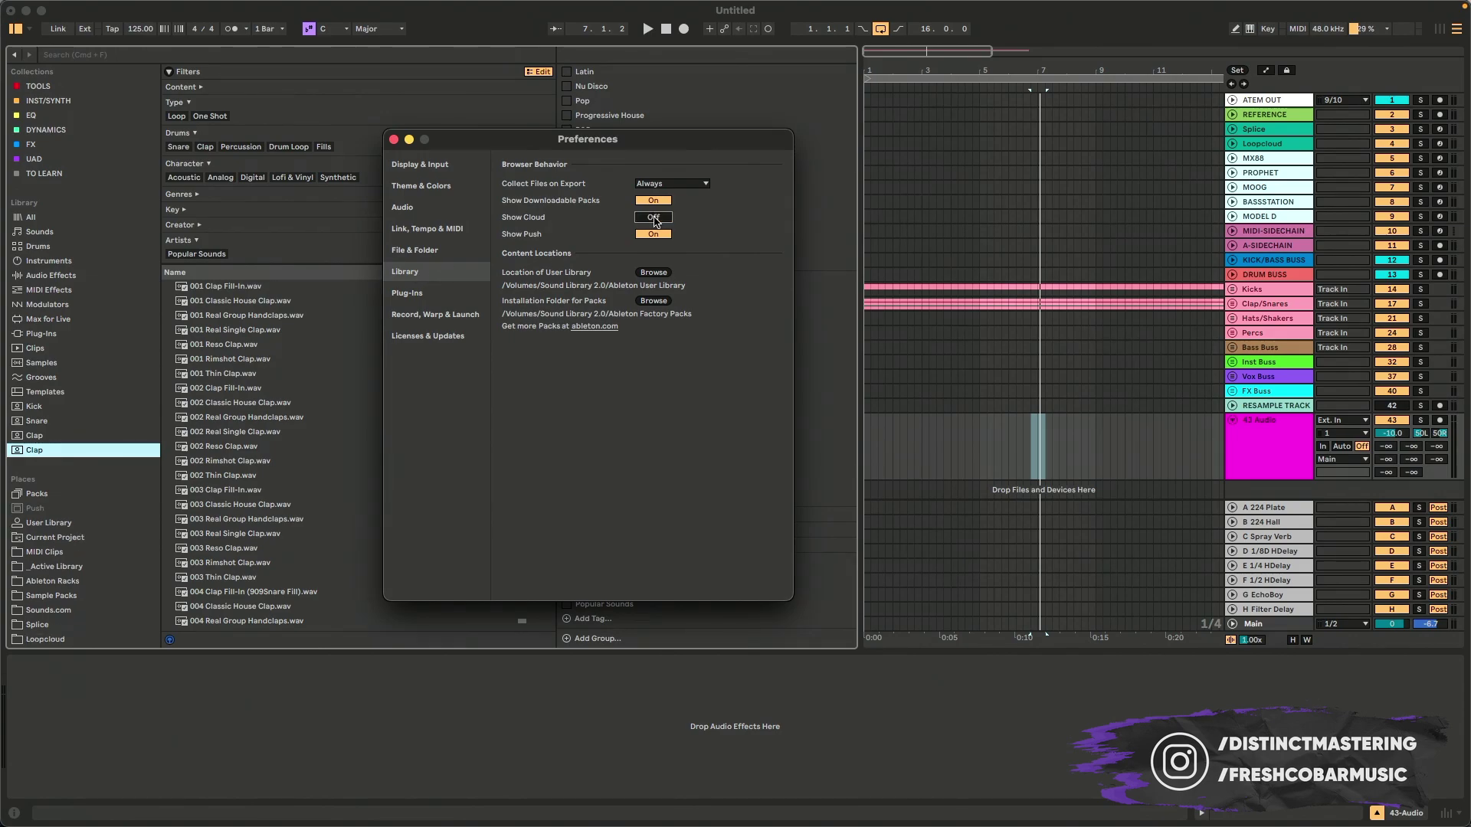
left_click(652, 235)
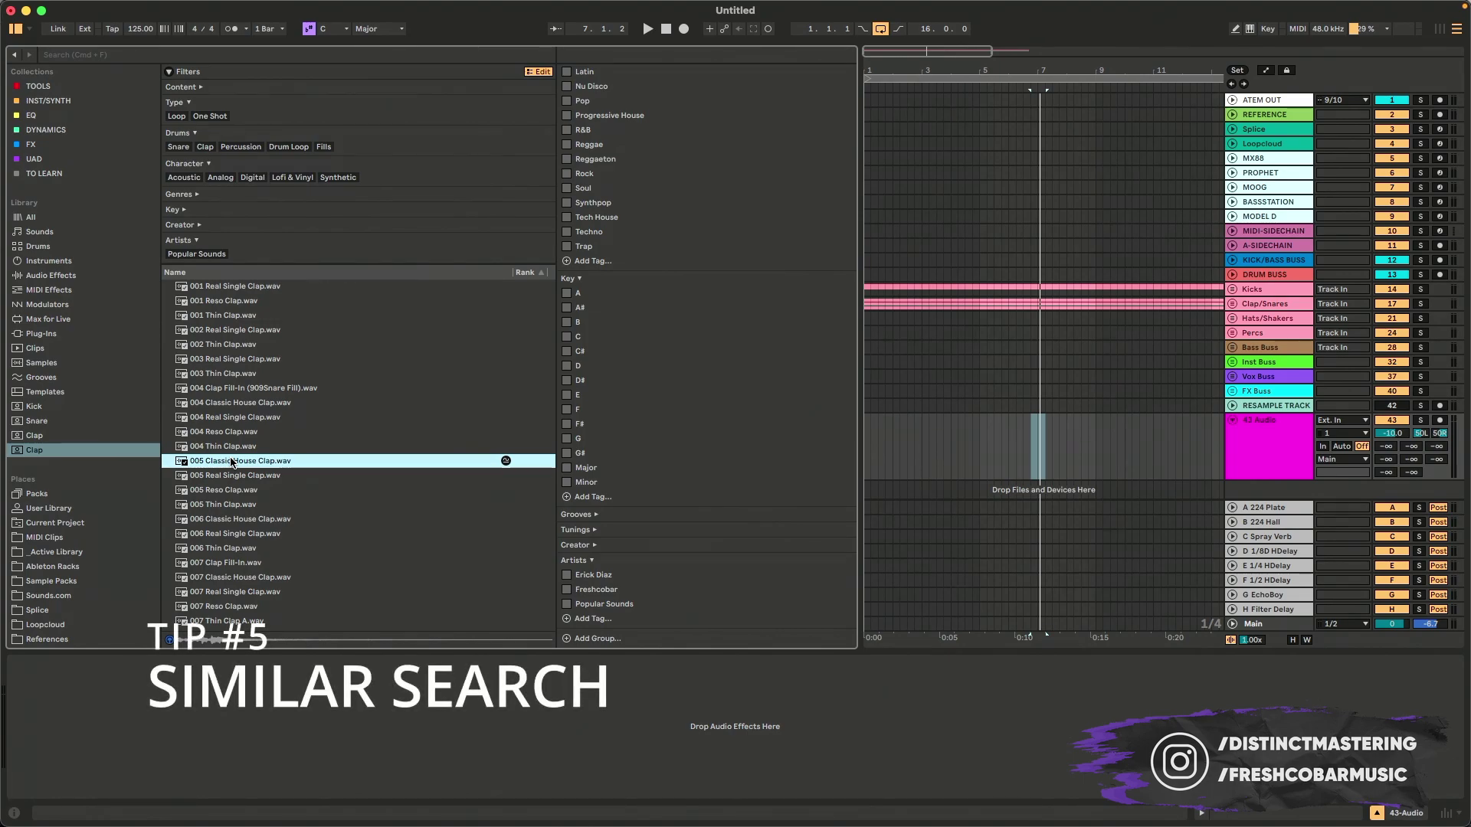
Run a similar-sound search on 004 Thin Clap.wav and browse the ranked results
left_click(306, 448)
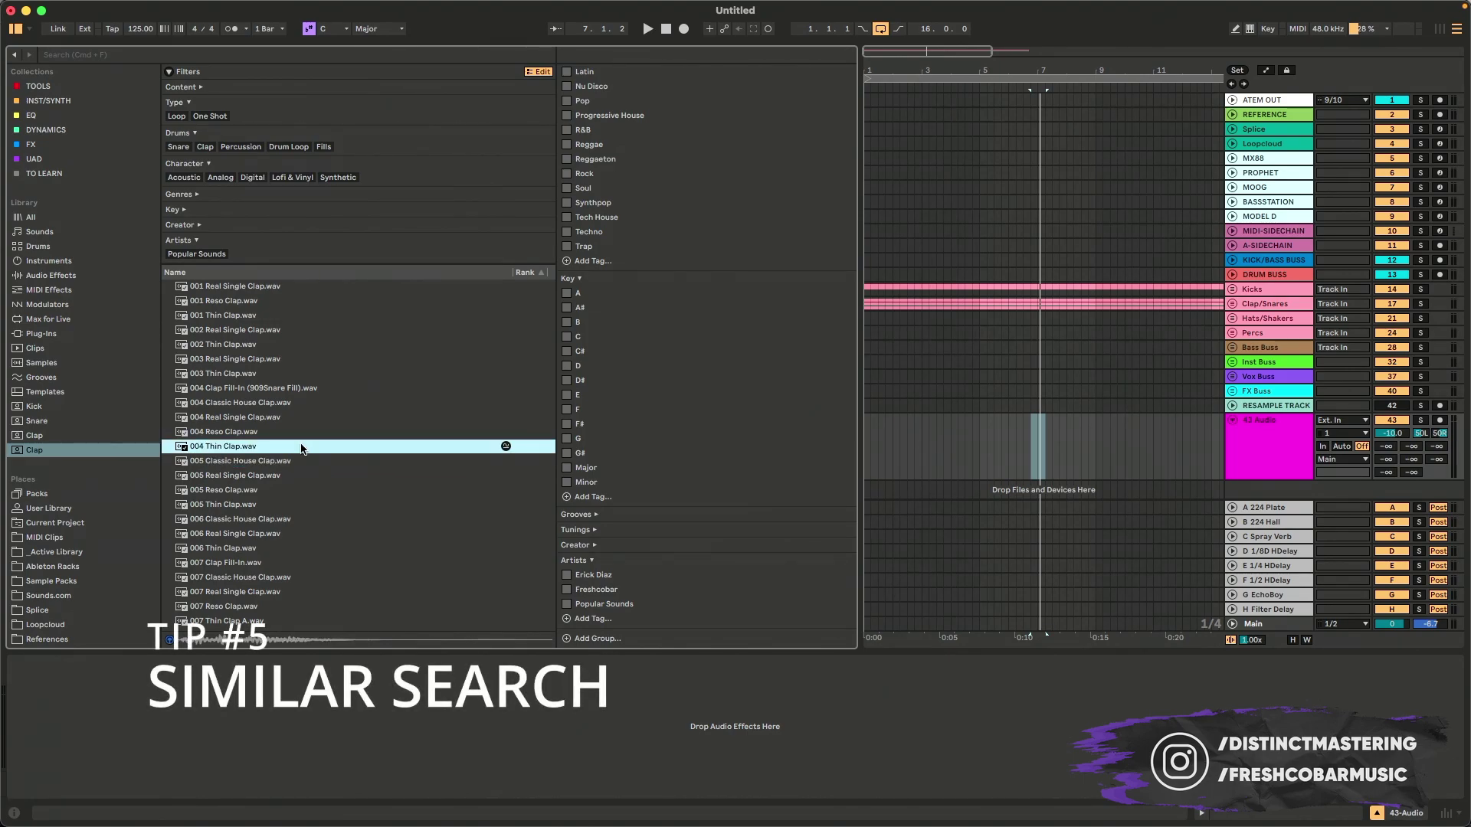
left_click(296, 434)
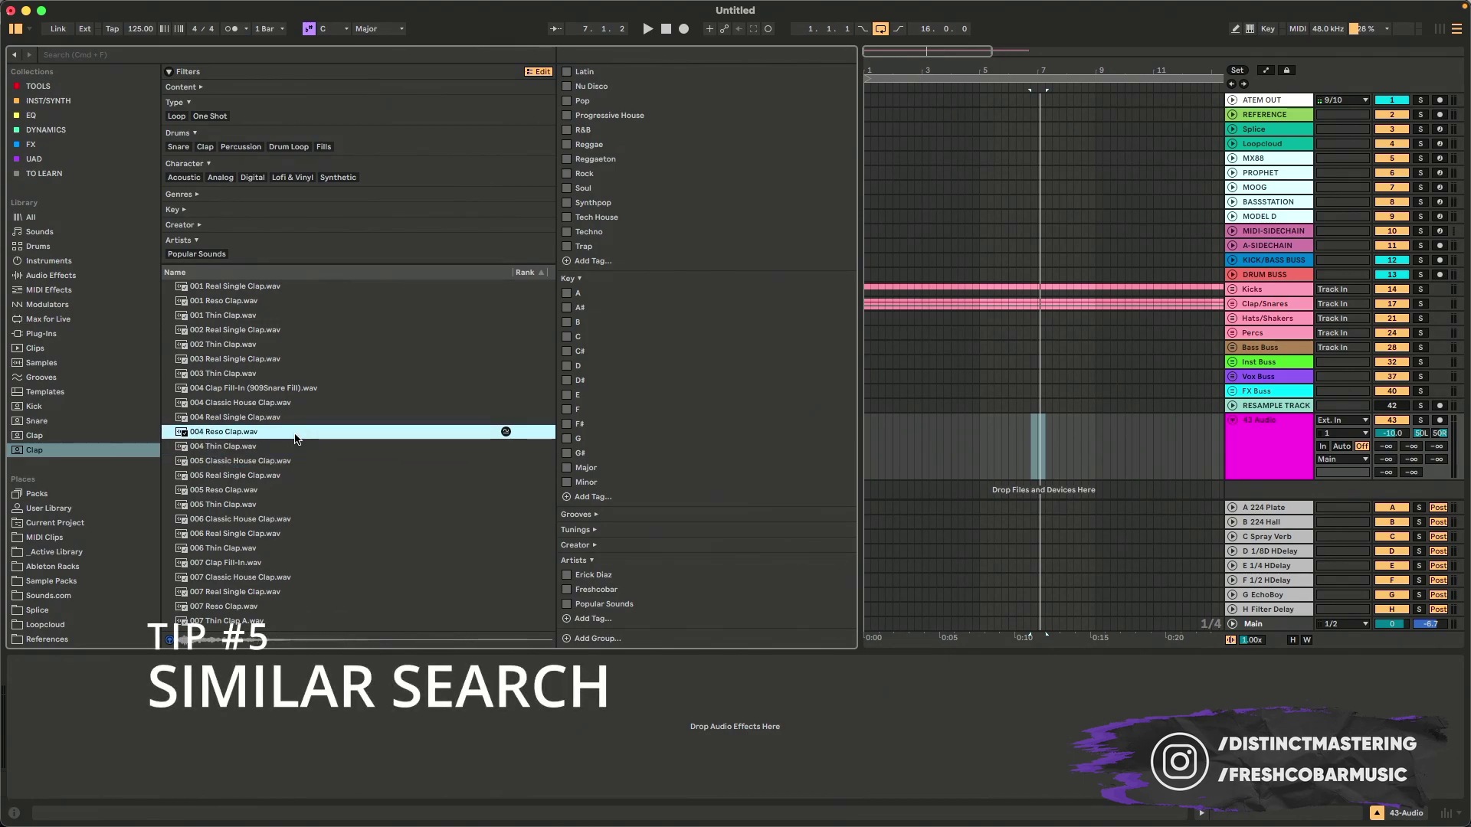
left_click(498, 447)
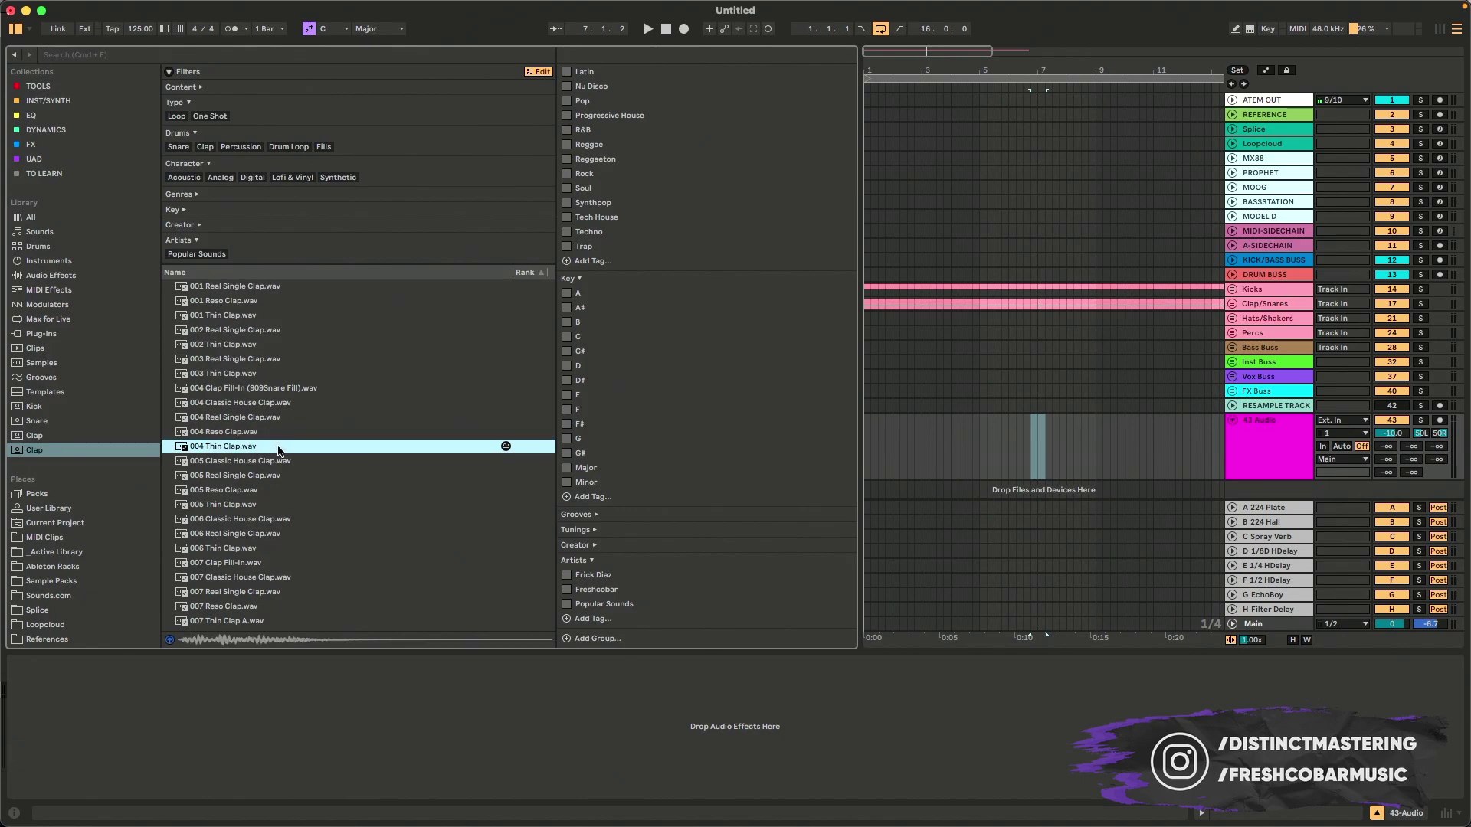
left_click(507, 447)
scroll(349, 455, "down", 15)
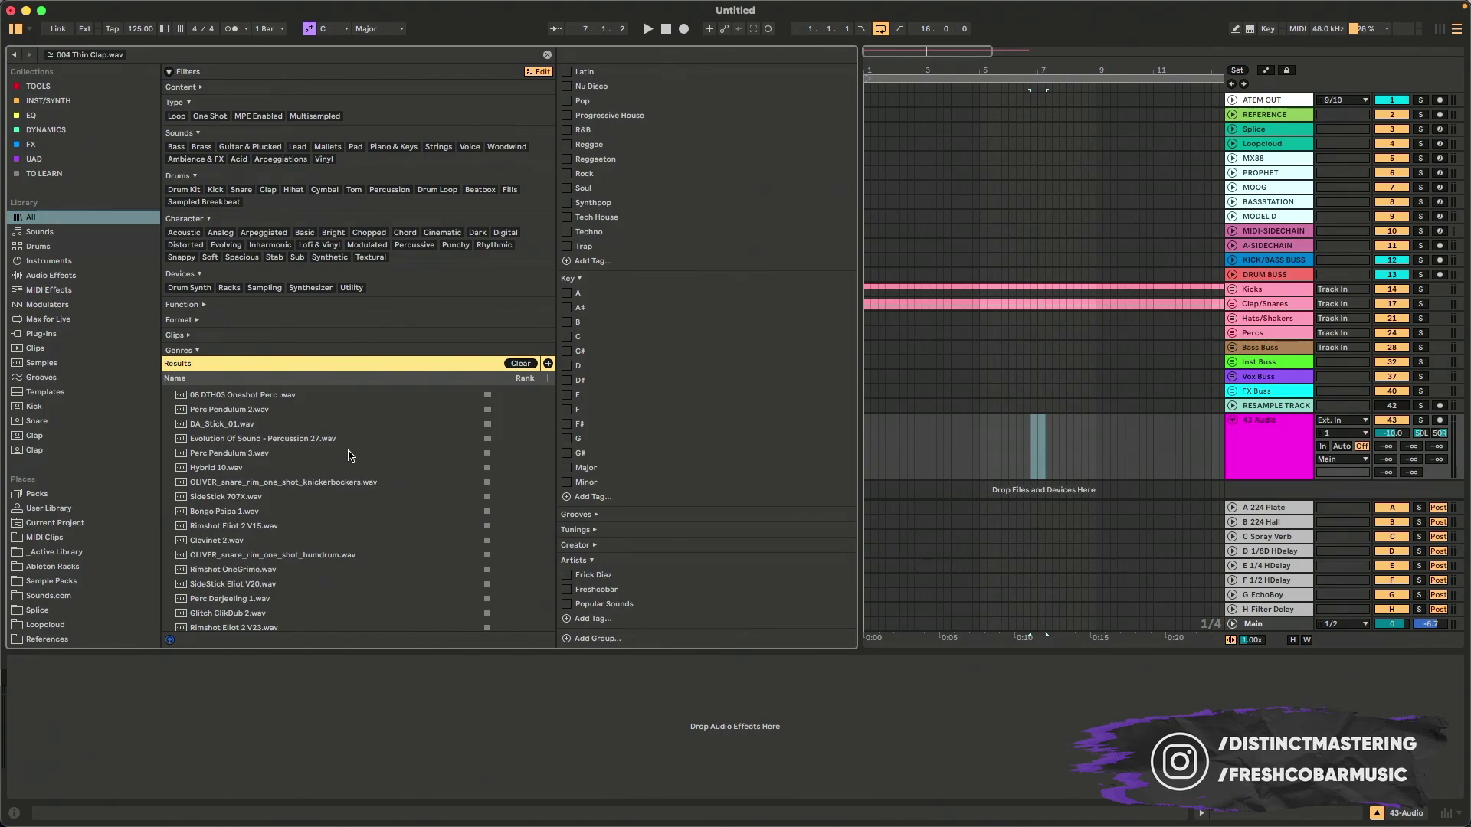
scroll(348, 455, "up", 15)
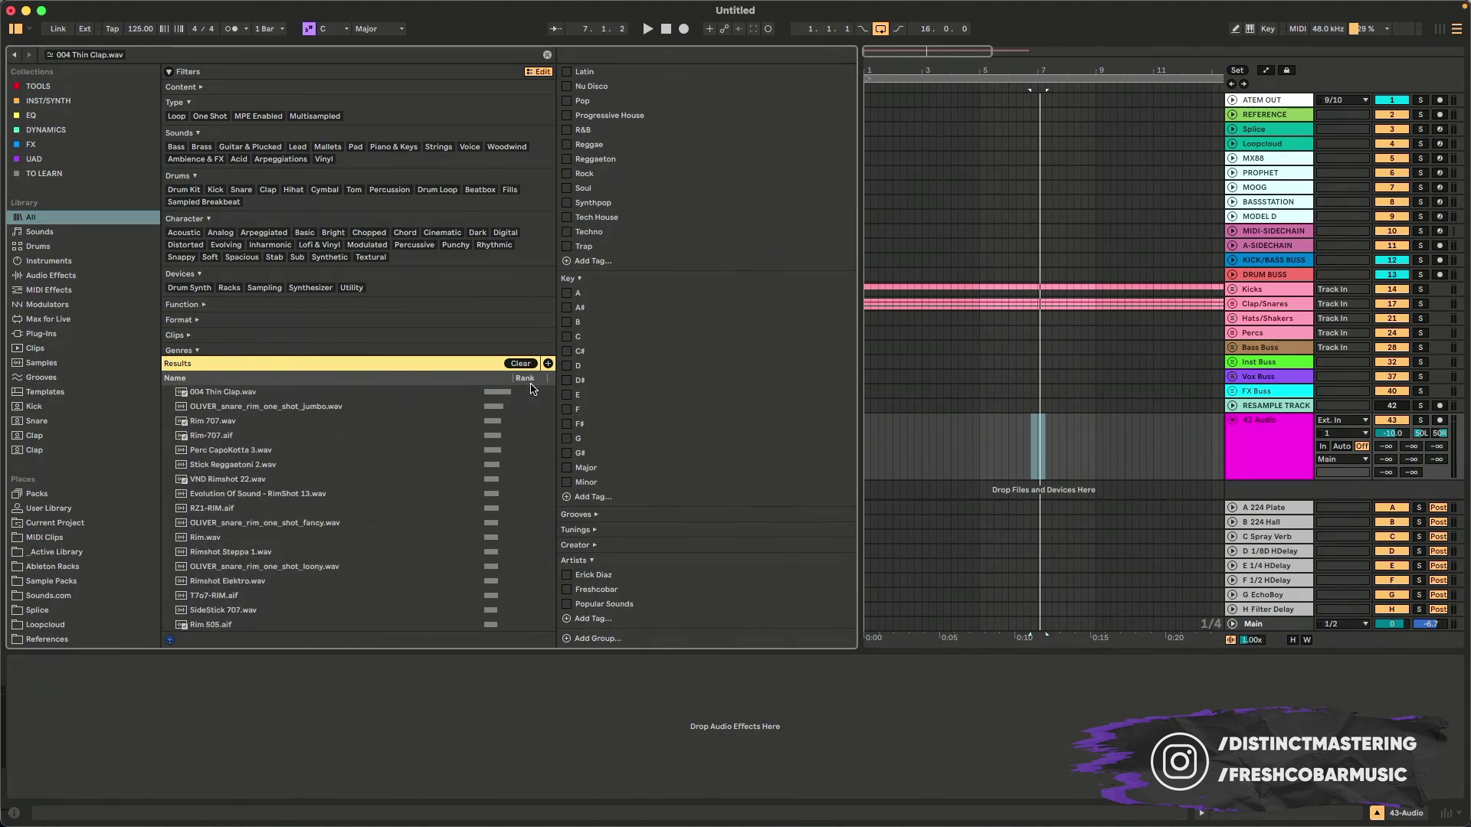
scroll(532, 395, "down", 5)
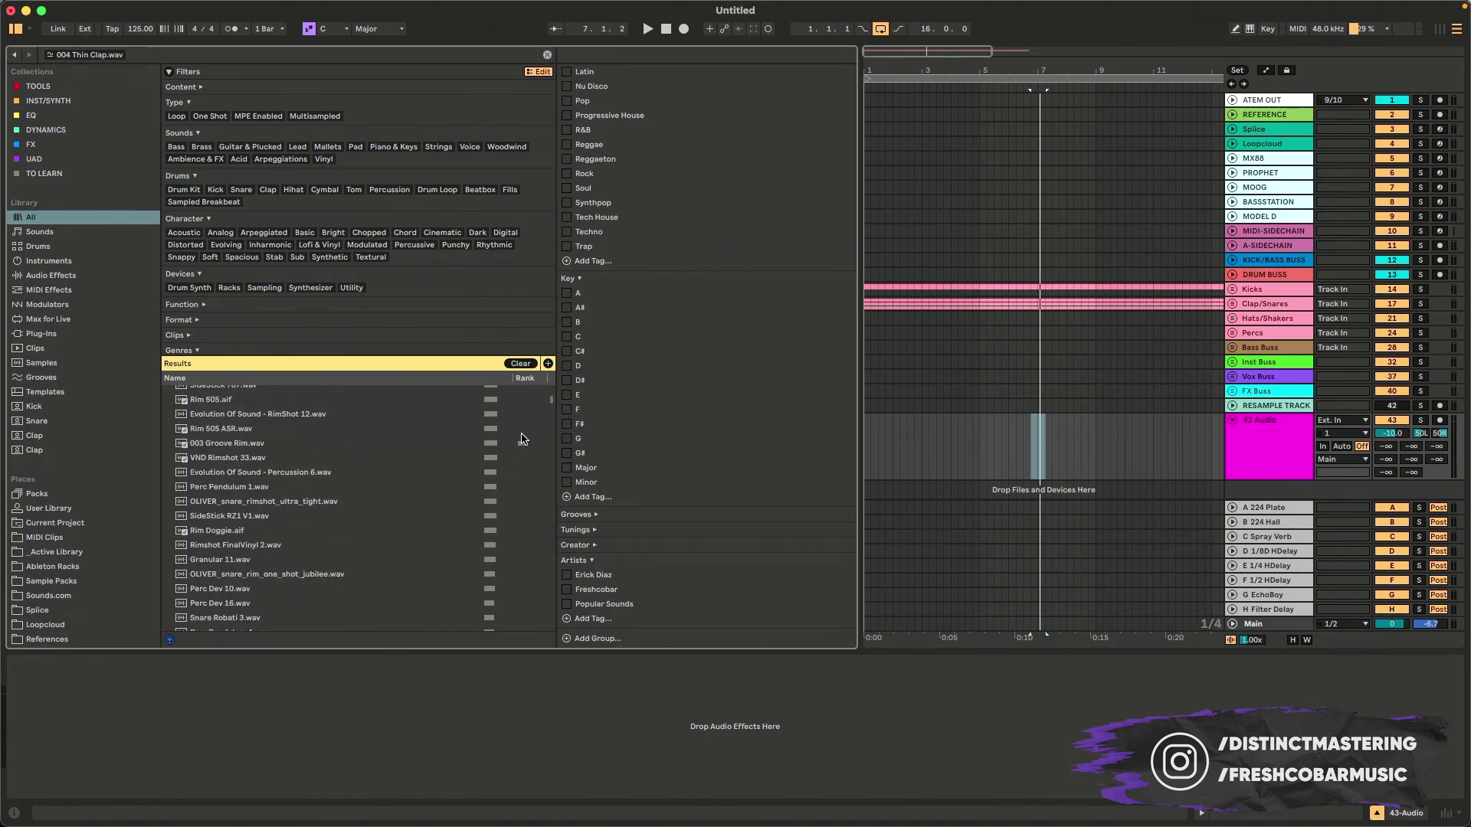
scroll(522, 439, "up", 5)
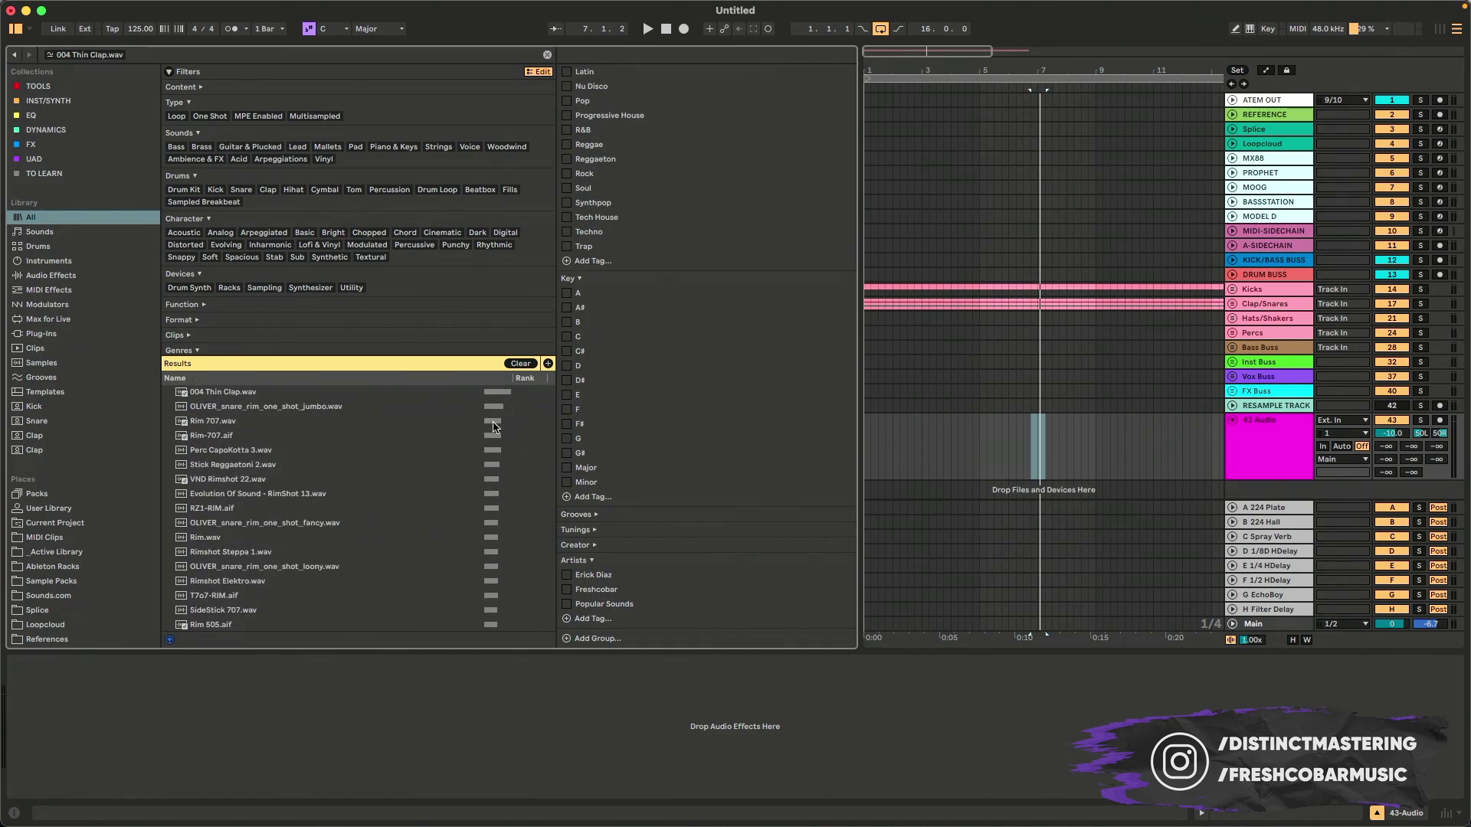
scroll(509, 518, "down", 10)
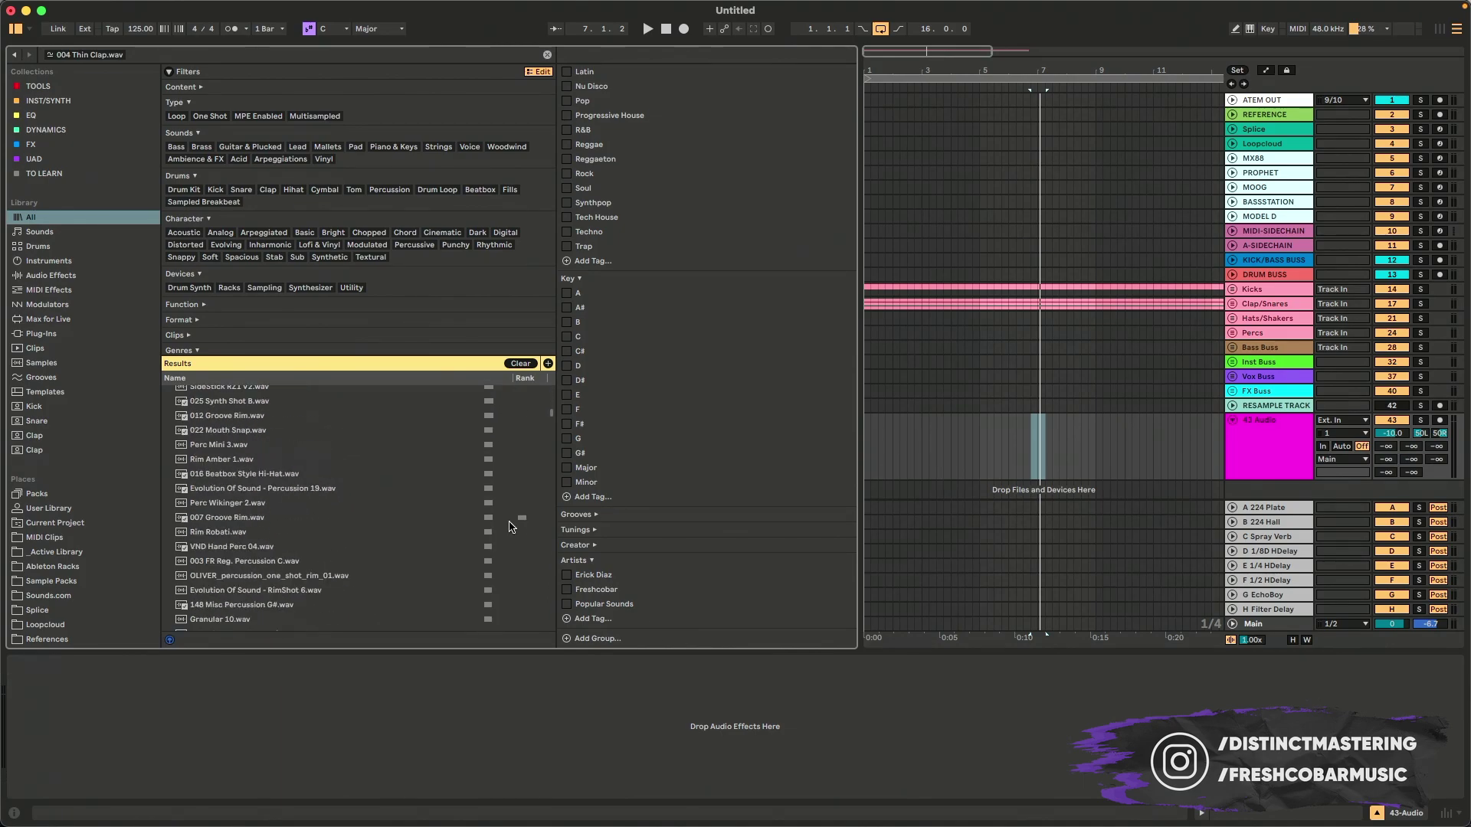